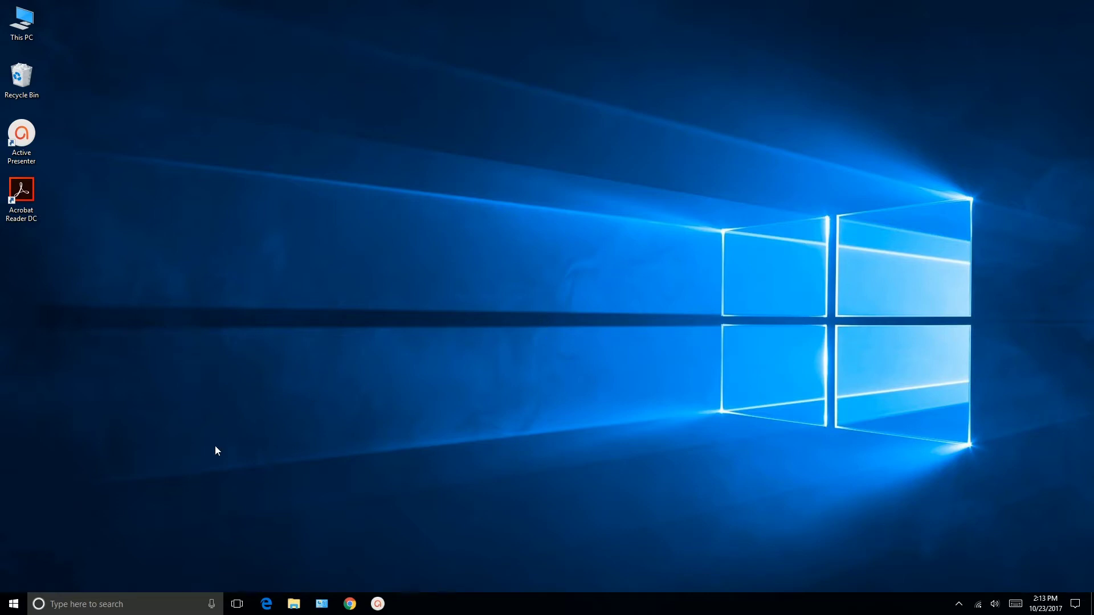
Run a Windows Update check in Settings; the device reports it is up to date.
click(14, 604)
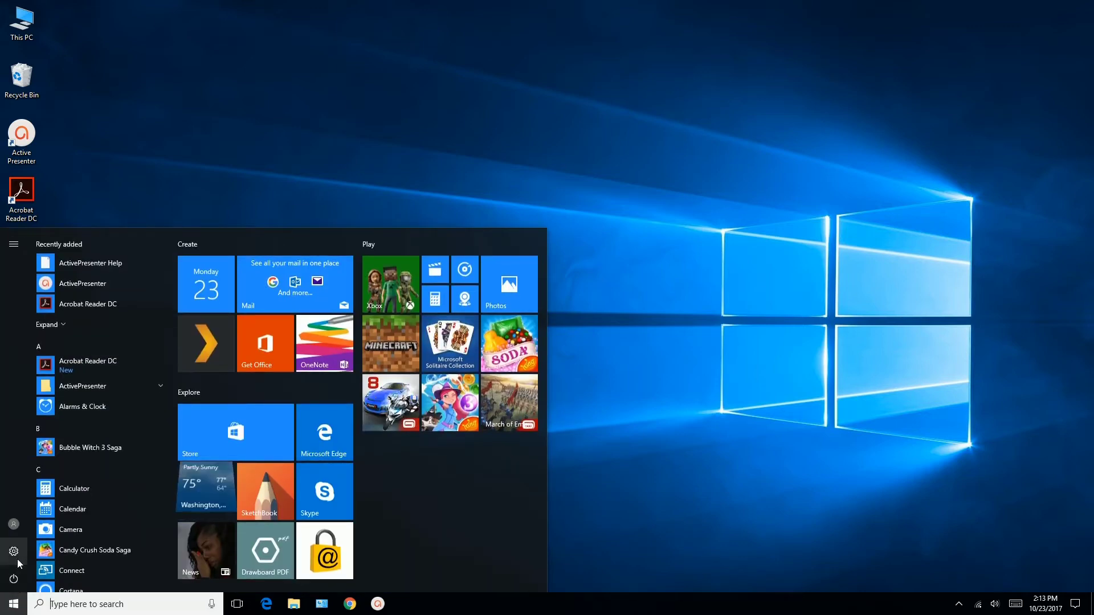
click(15, 553)
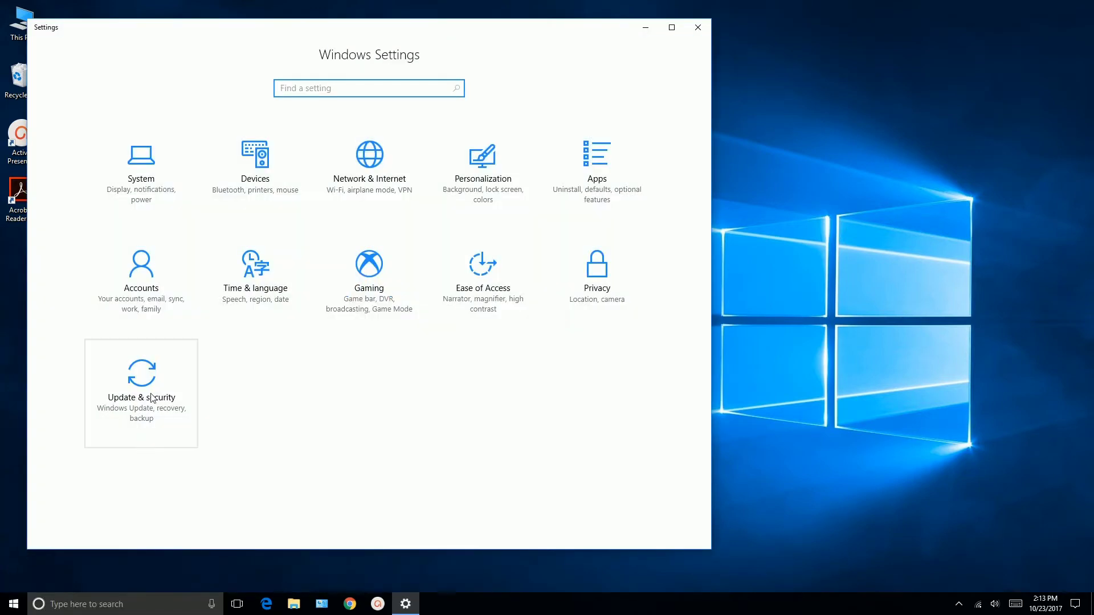
click(153, 397)
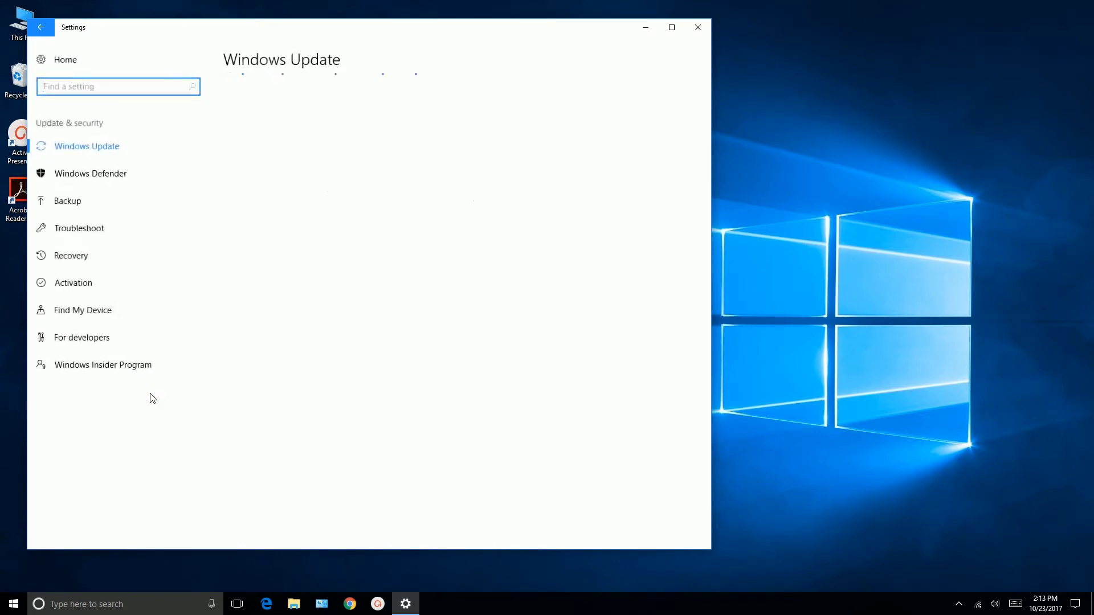
click(278, 154)
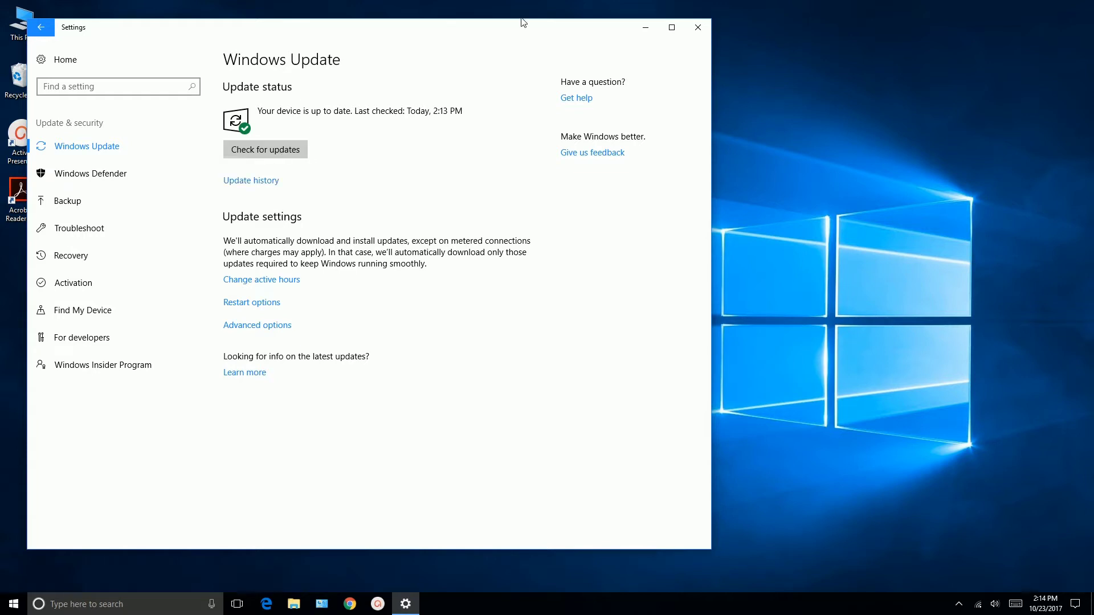
Close the Windows Settings window, leaving the empty desktop.
click(695, 29)
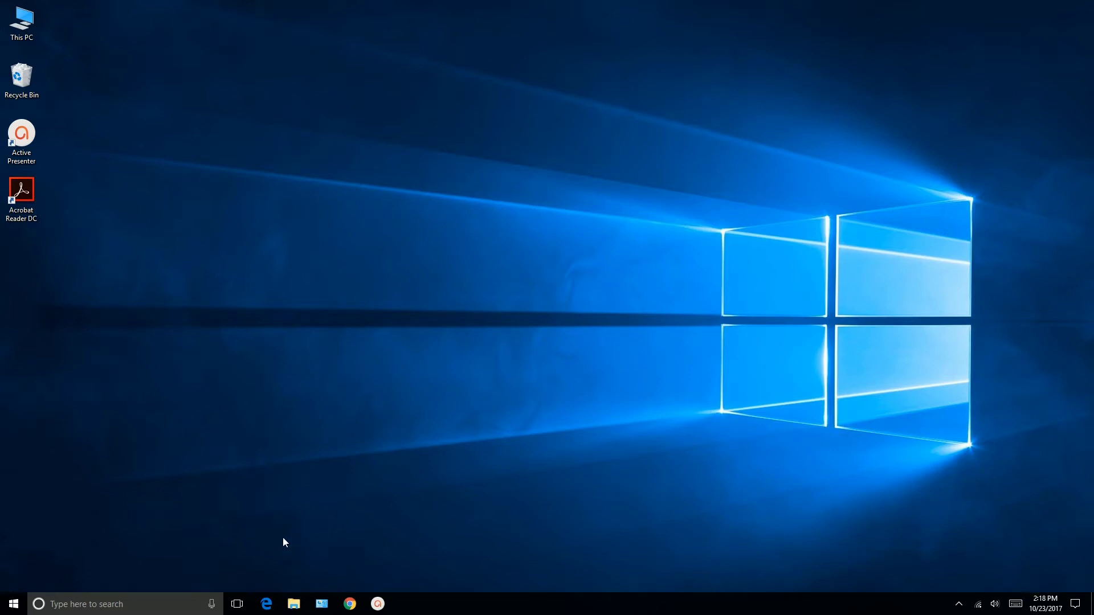
Search Windows for 'Control' and open Control Panel.
click(157, 603)
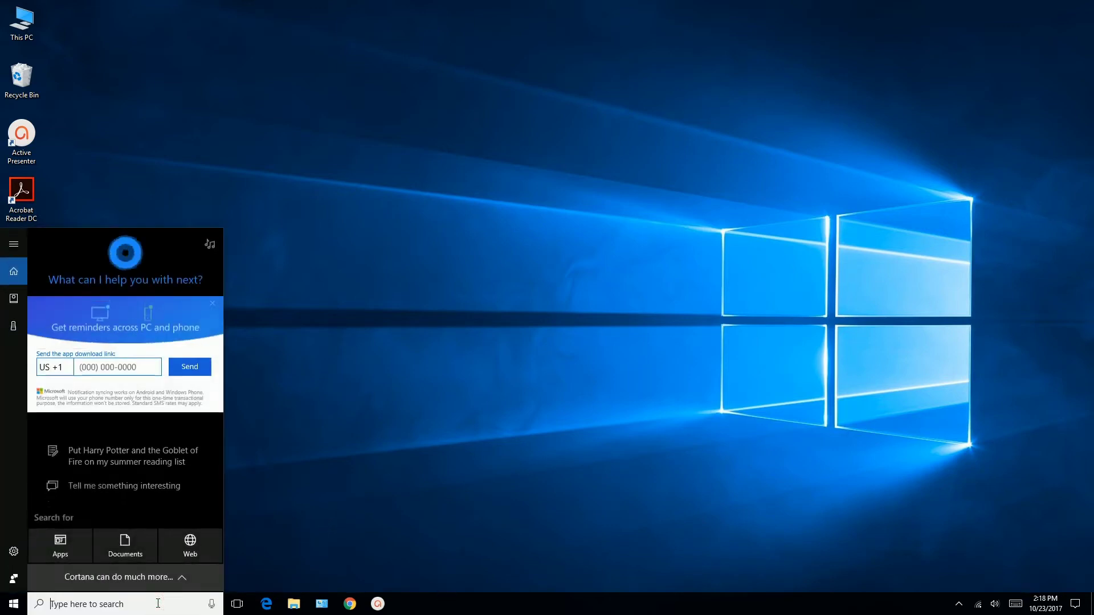
text(Control)
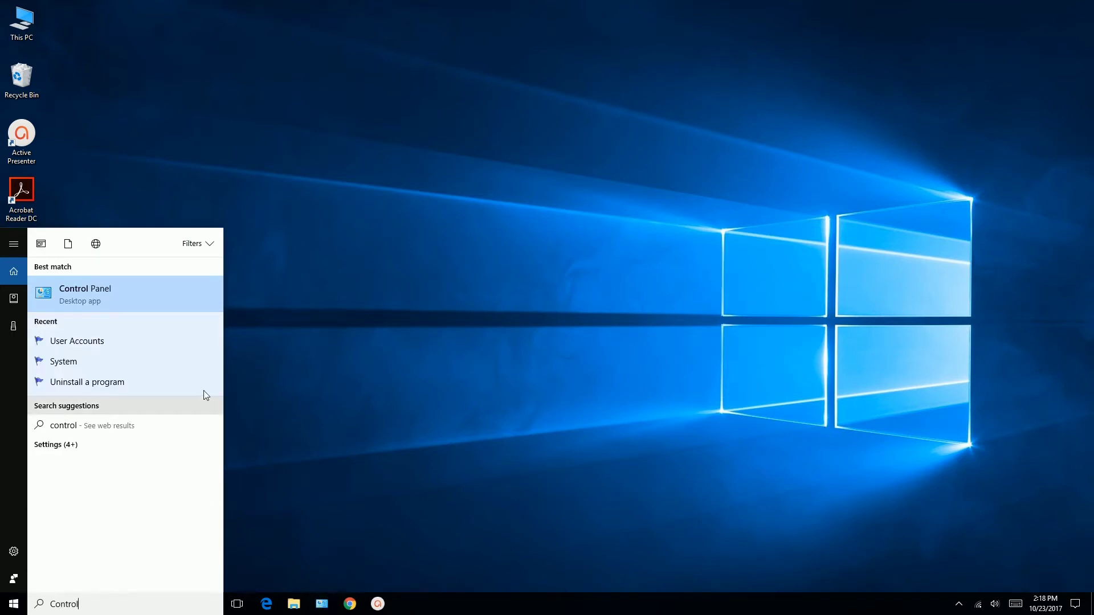
right_click(179, 299)
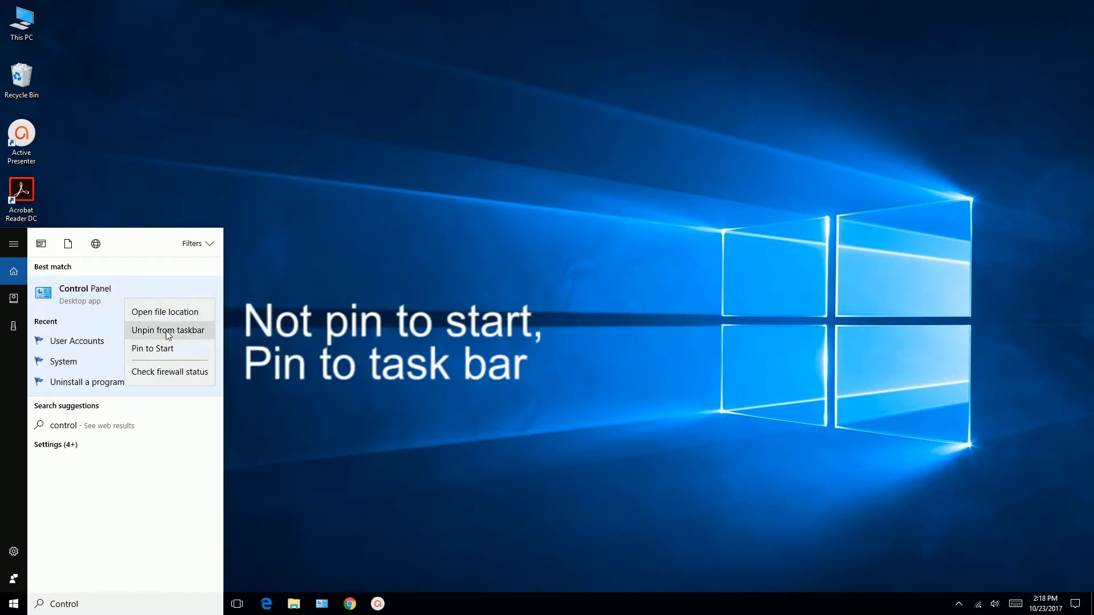
click(94, 301)
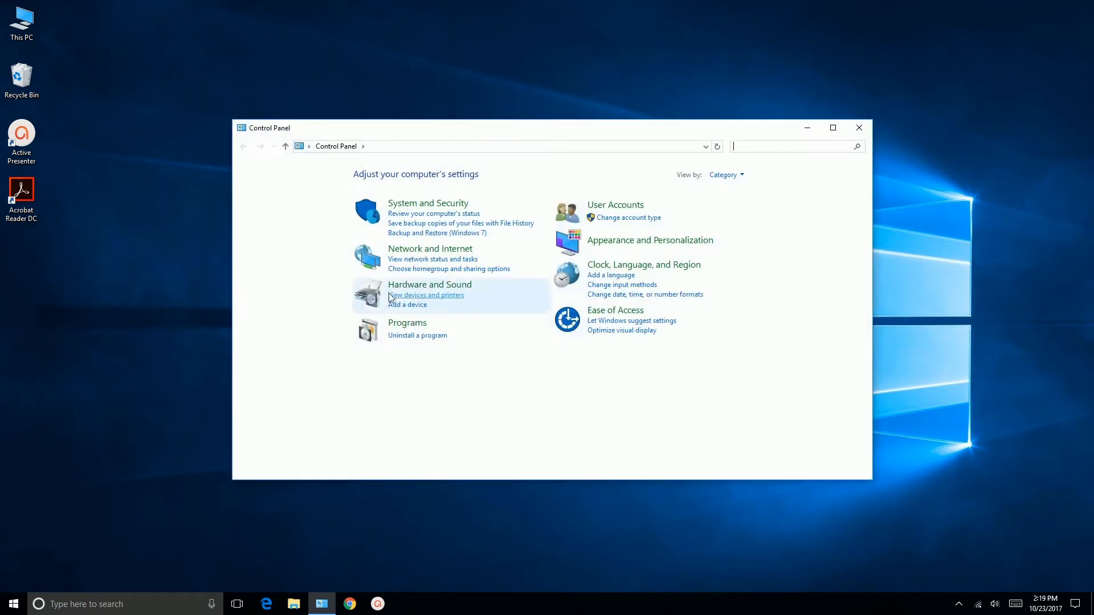
Confirm the local account is an Administrator under User Accounts, leaving its type unchanged.
click(608, 207)
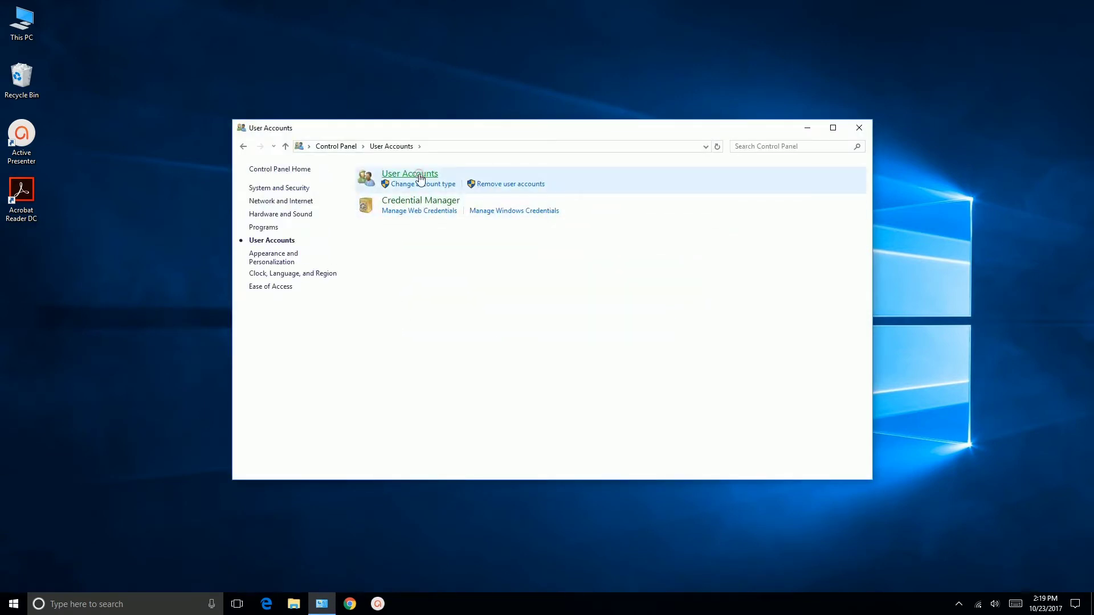
click(419, 176)
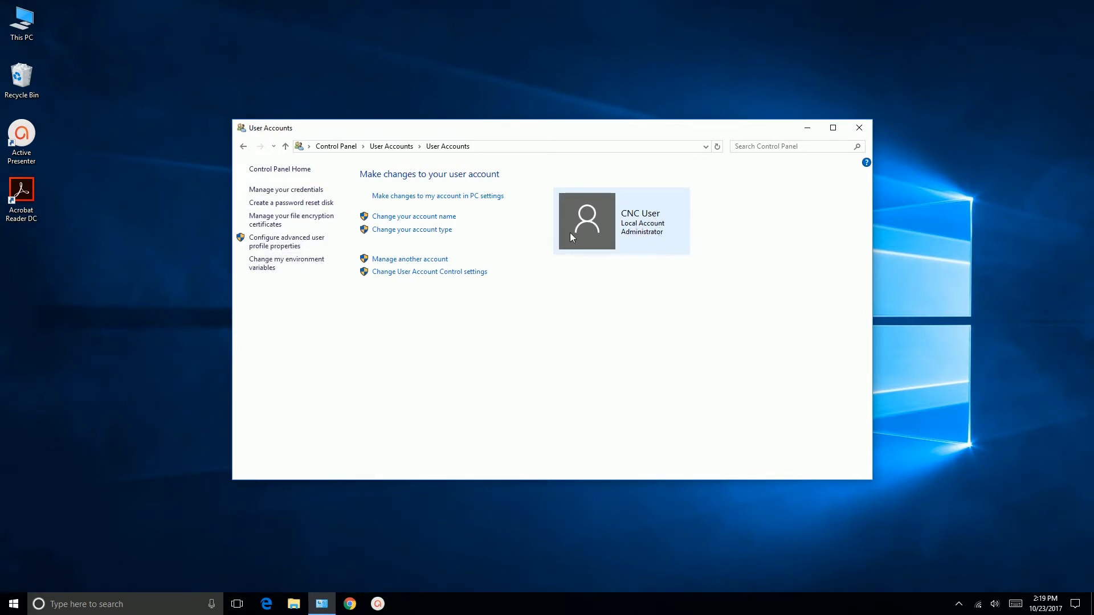
click(442, 230)
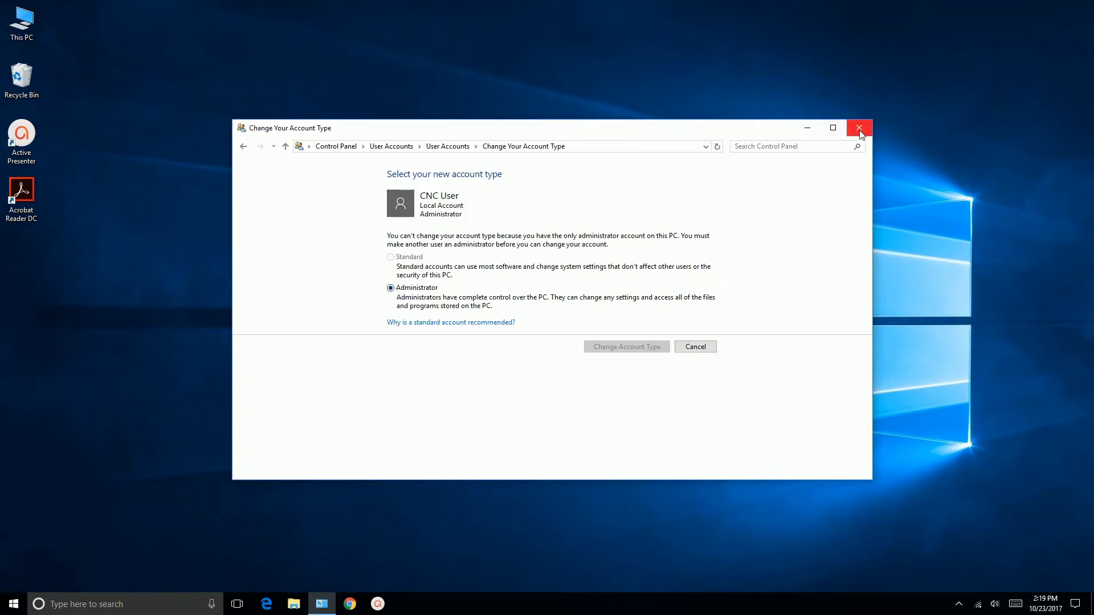
click(706, 344)
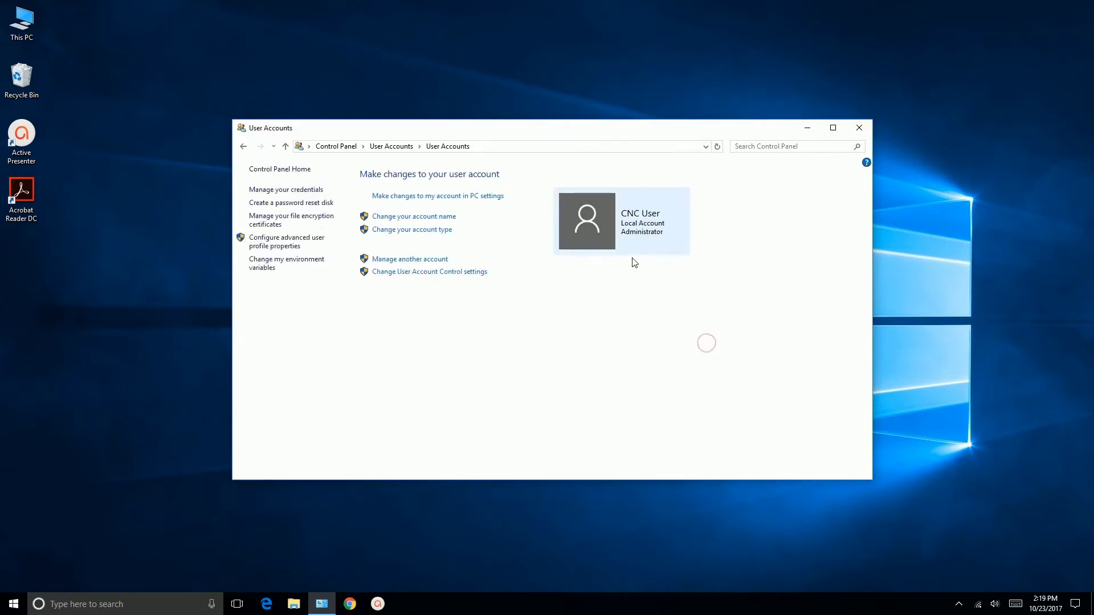
click(337, 146)
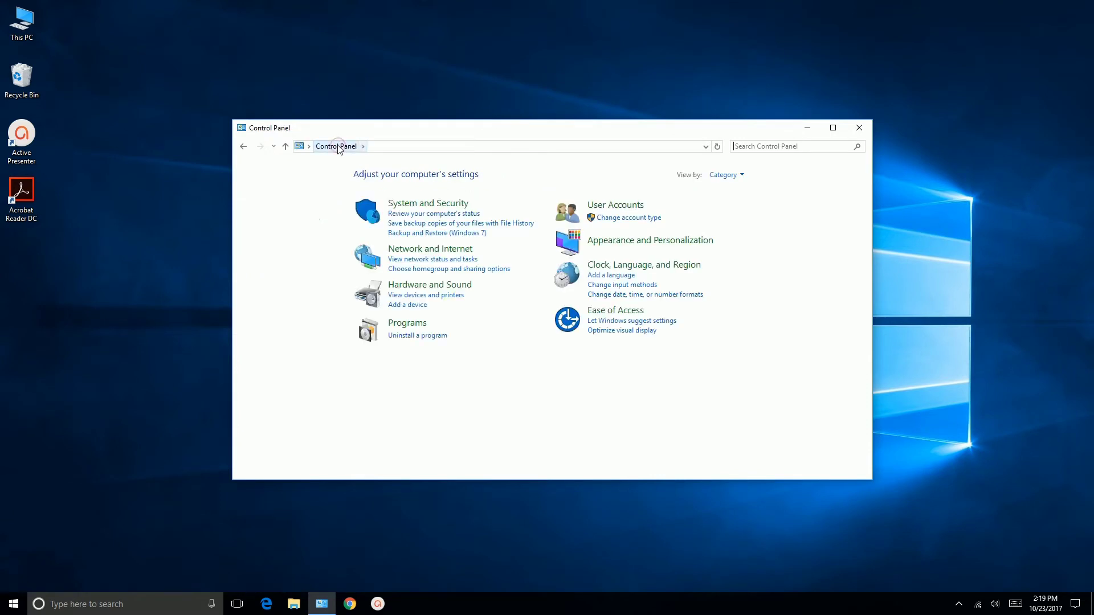
Turn off all Security and Maintenance messages, including firewall, UAC, virus protection and backup.
click(433, 204)
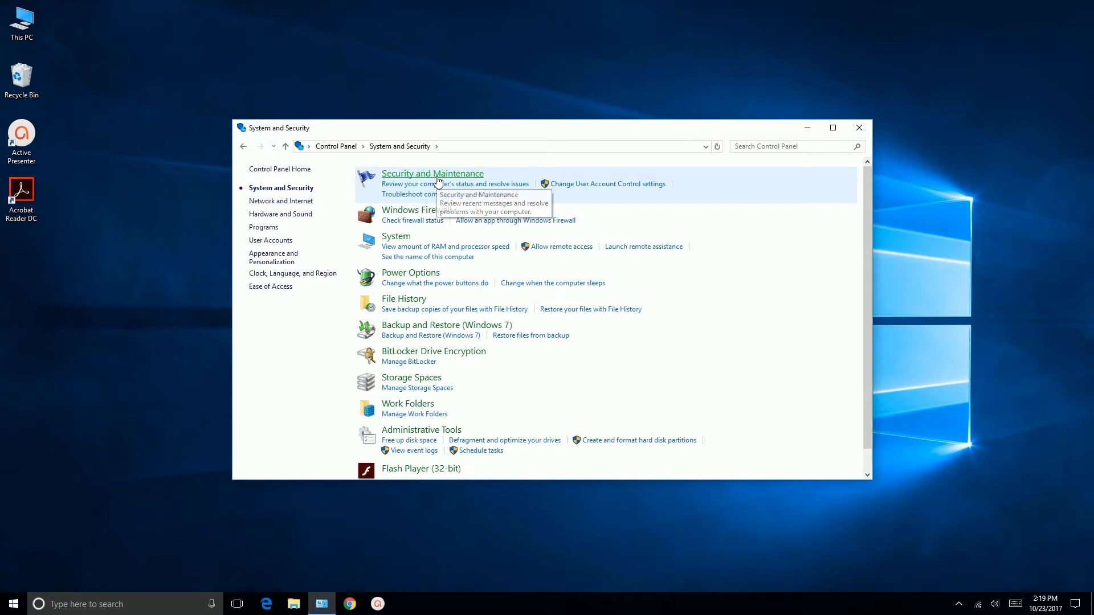
click(438, 174)
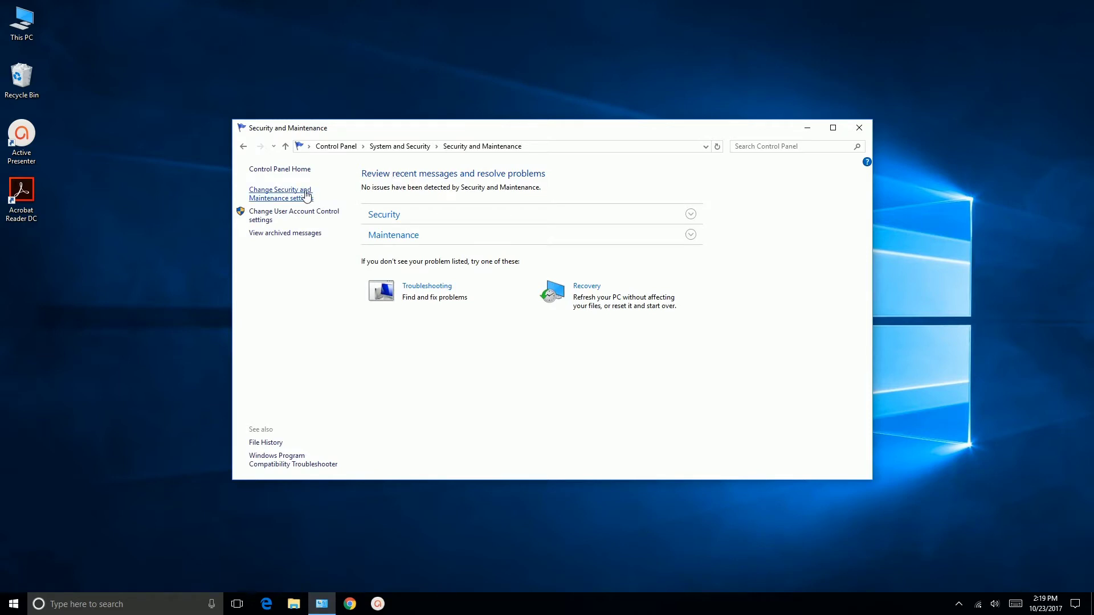
click(305, 196)
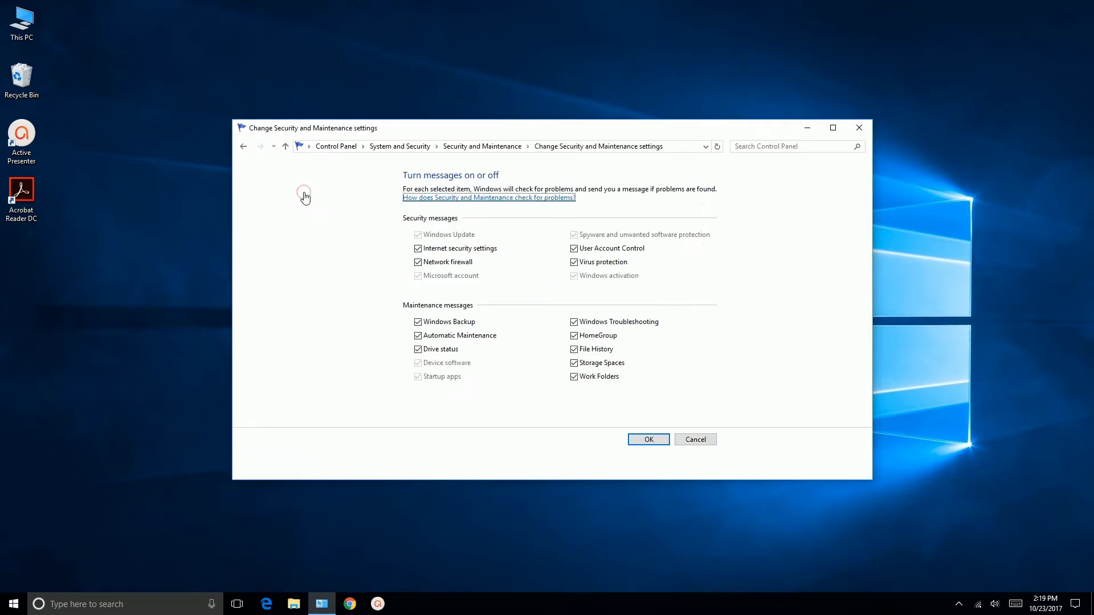
click(418, 249)
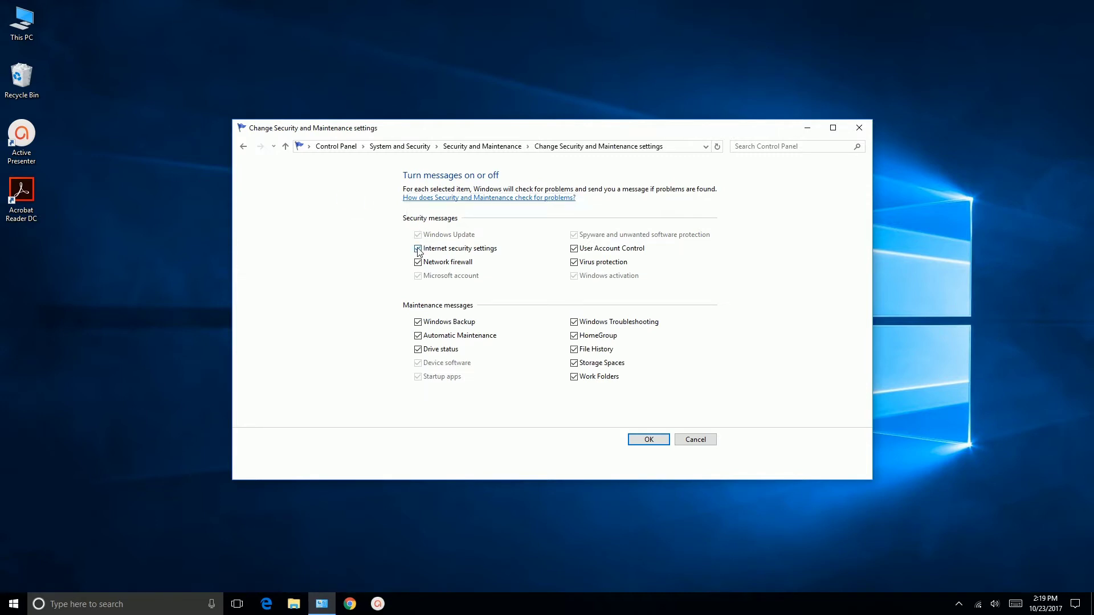
click(417, 262)
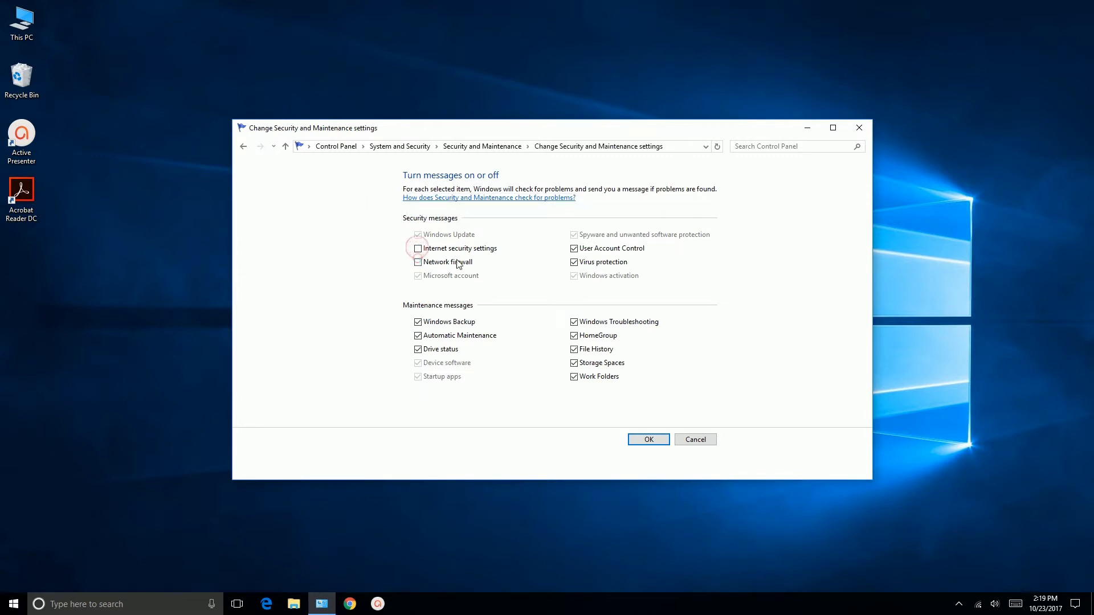
click(574, 249)
click(574, 263)
click(574, 321)
click(574, 336)
click(574, 349)
click(574, 375)
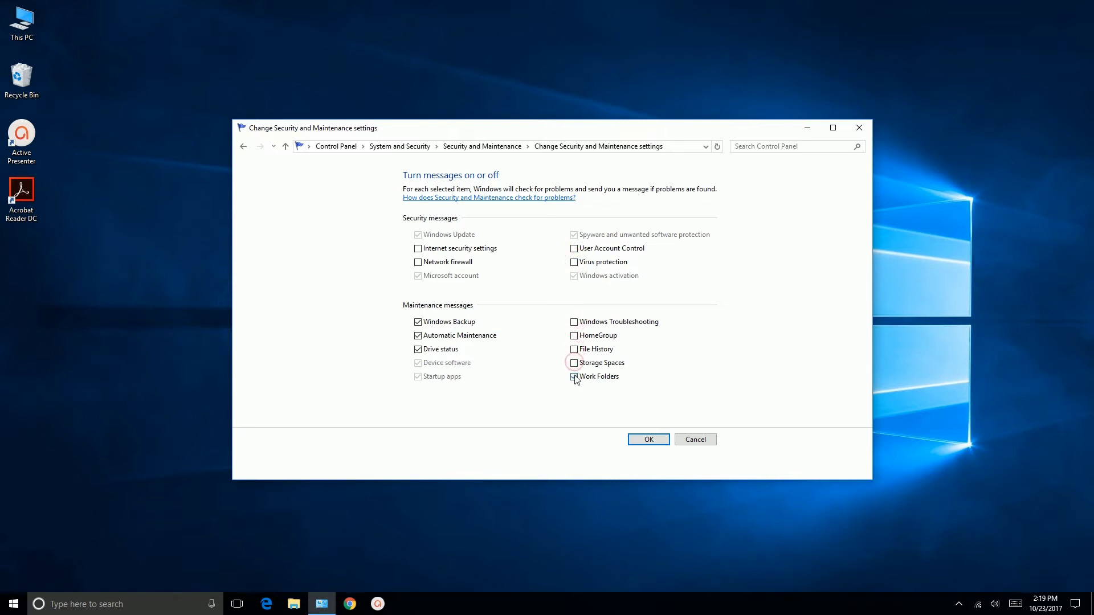
click(418, 322)
click(417, 336)
click(418, 350)
click(649, 440)
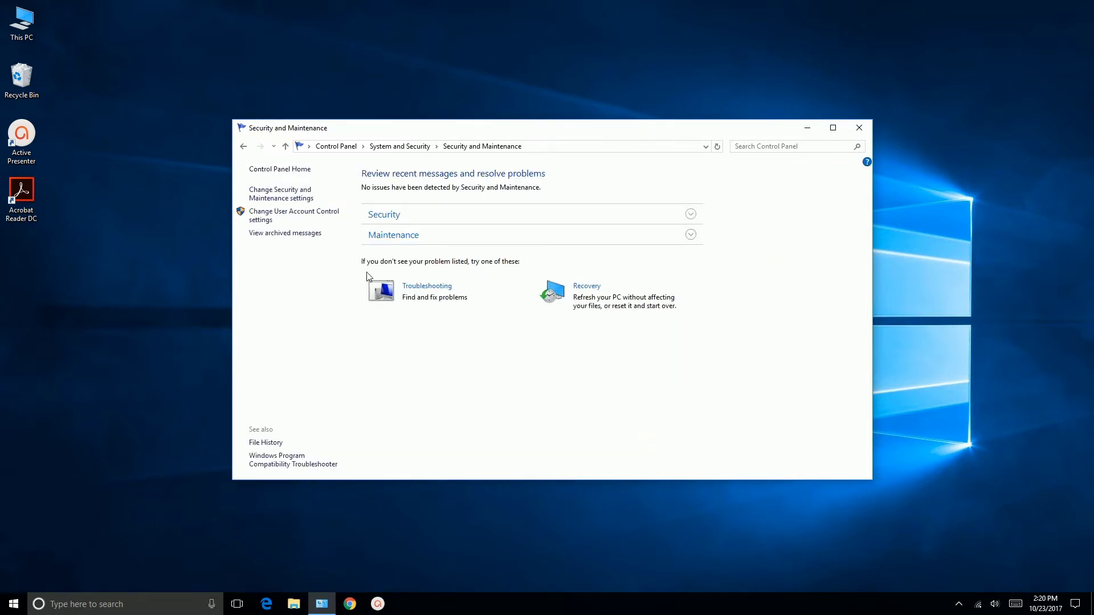
Set User Account Control to Never notify.
click(282, 214)
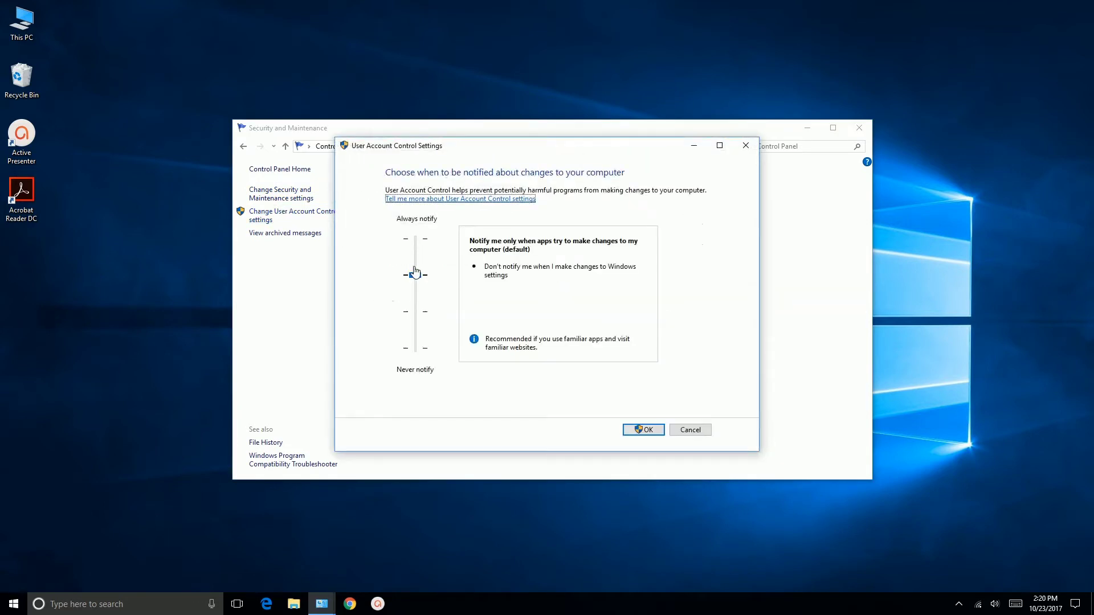
drag(414, 278, 416, 348)
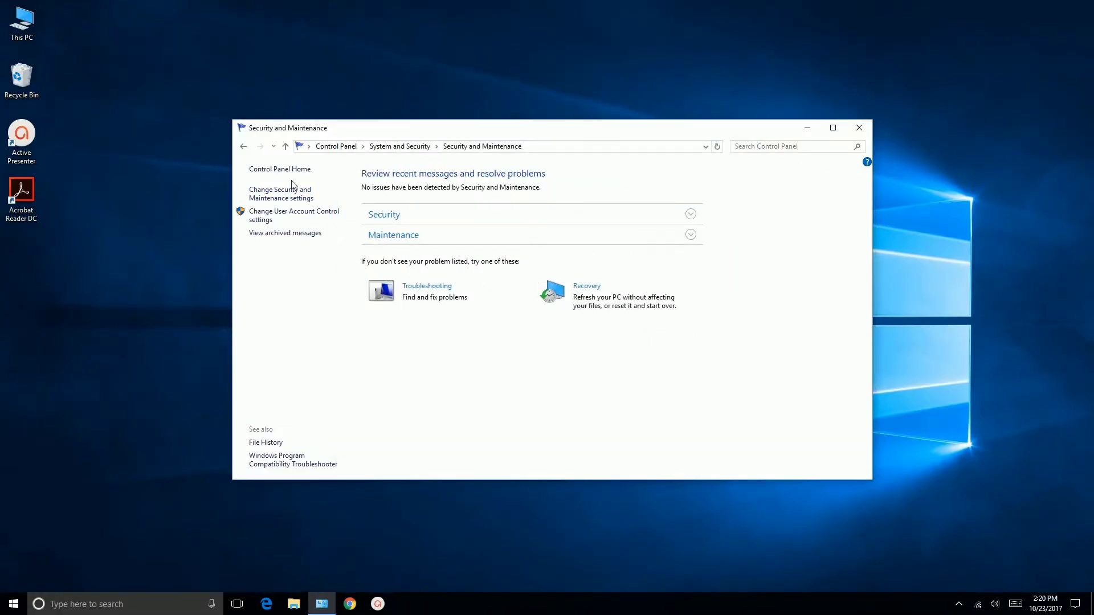
click(282, 170)
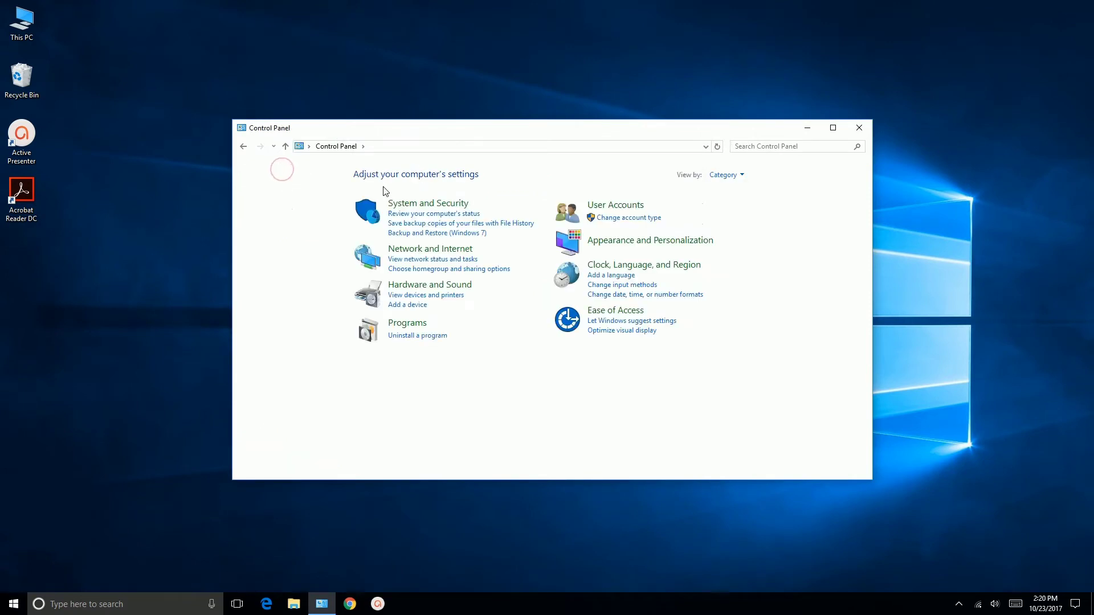
Turn Windows Firewall off for both private and public networks and verify the state.
click(408, 202)
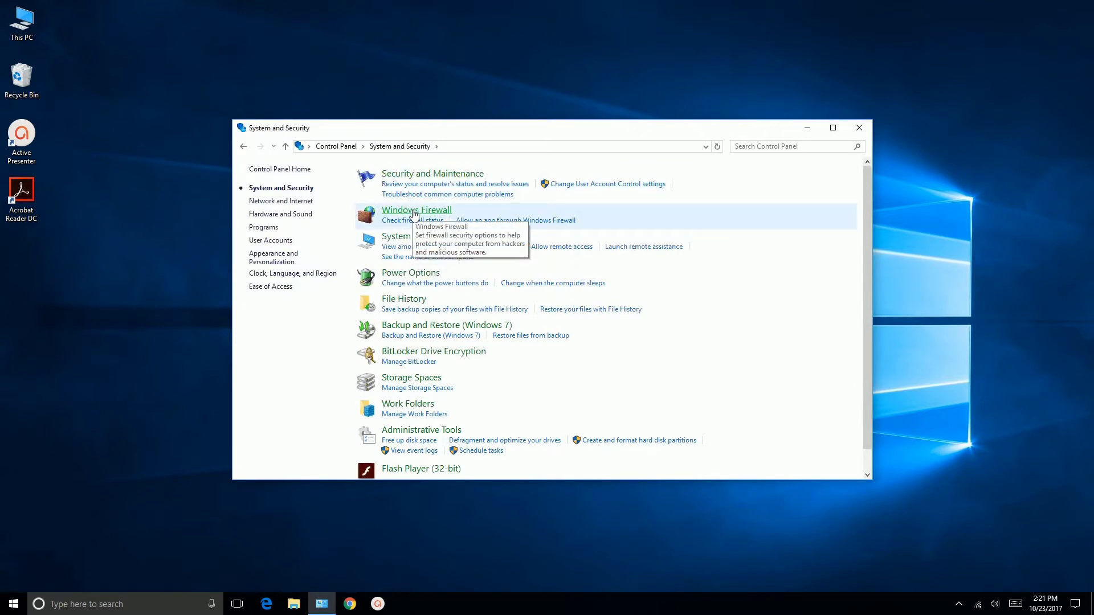
click(414, 212)
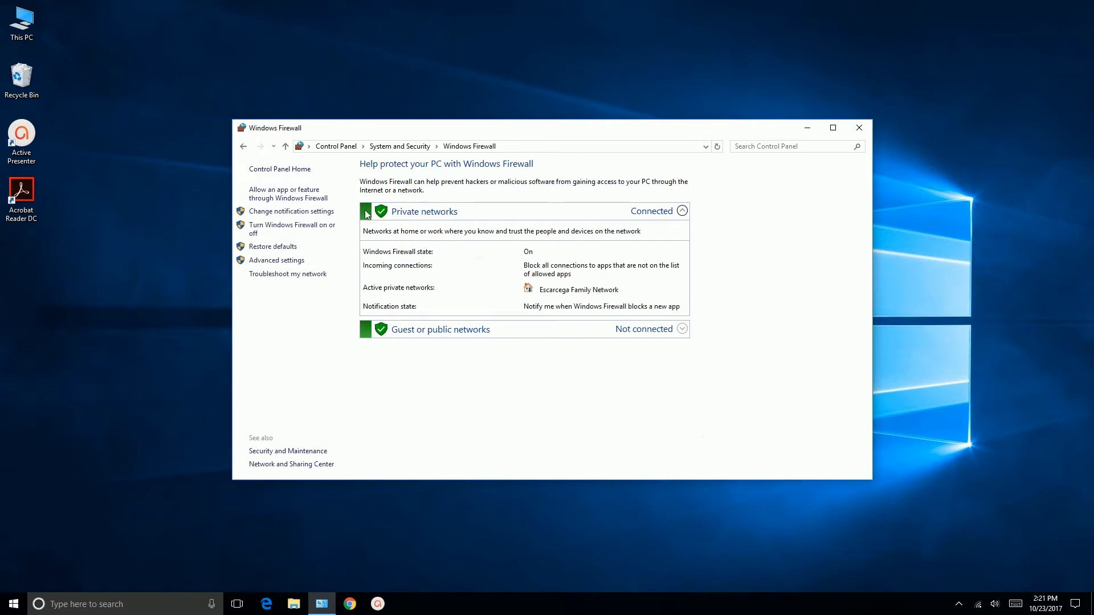
click(301, 229)
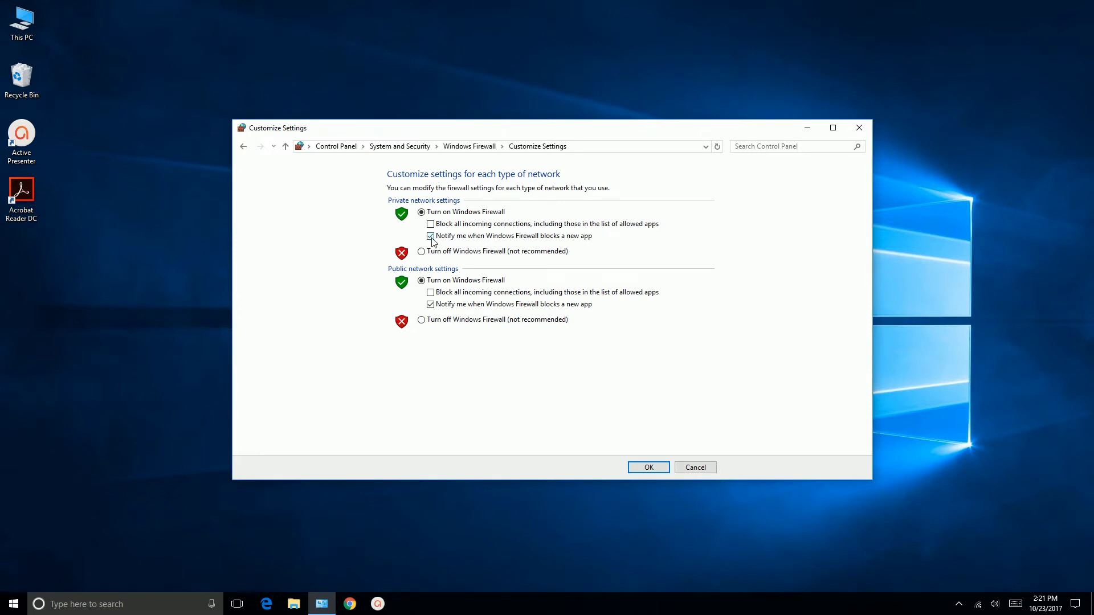
click(422, 253)
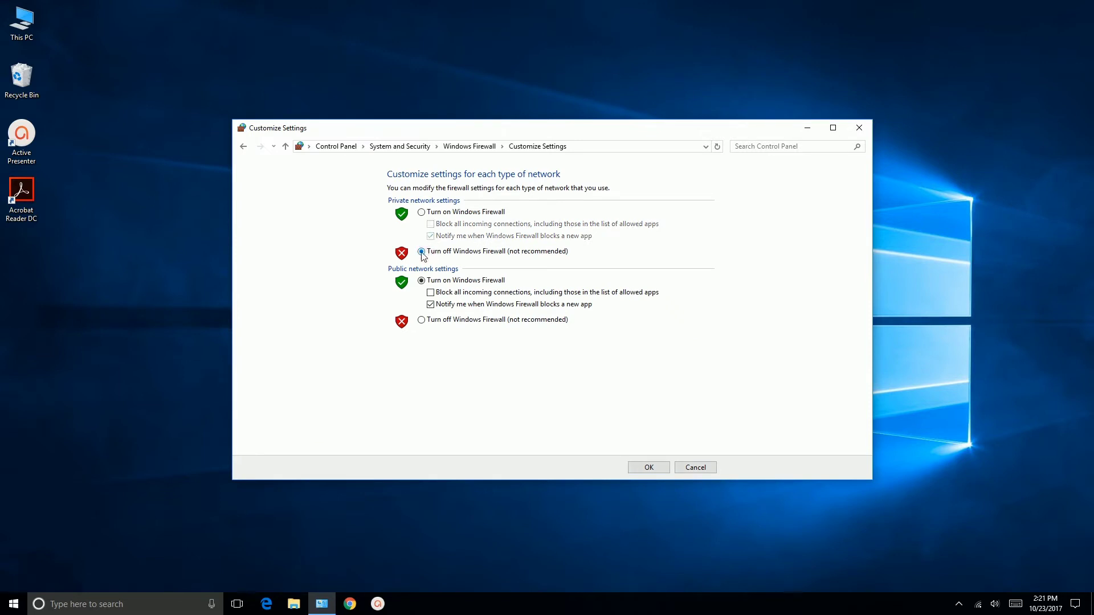
click(422, 320)
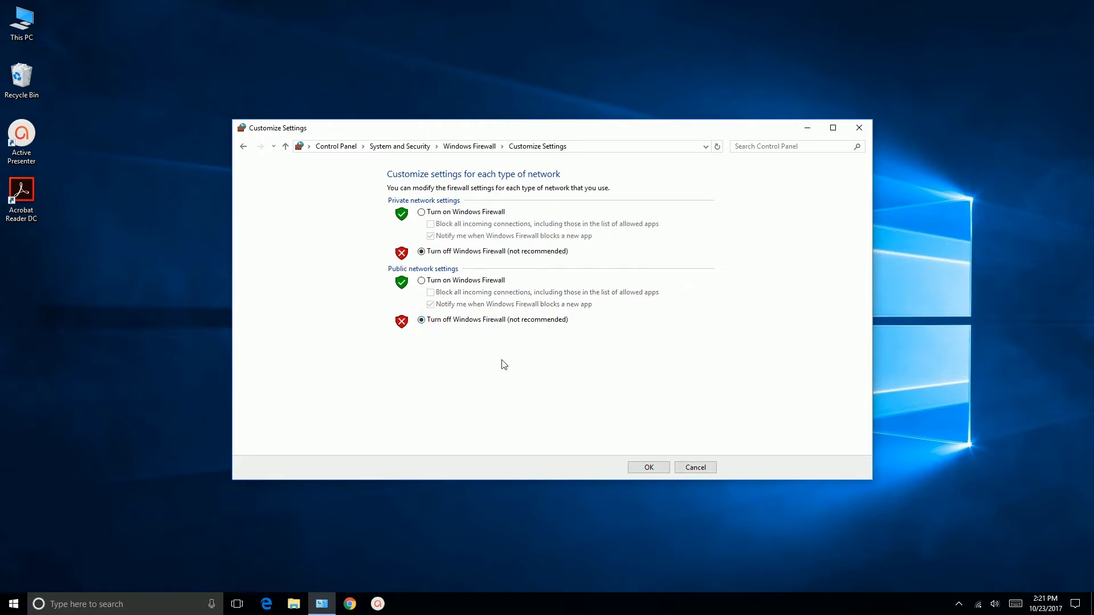
click(646, 468)
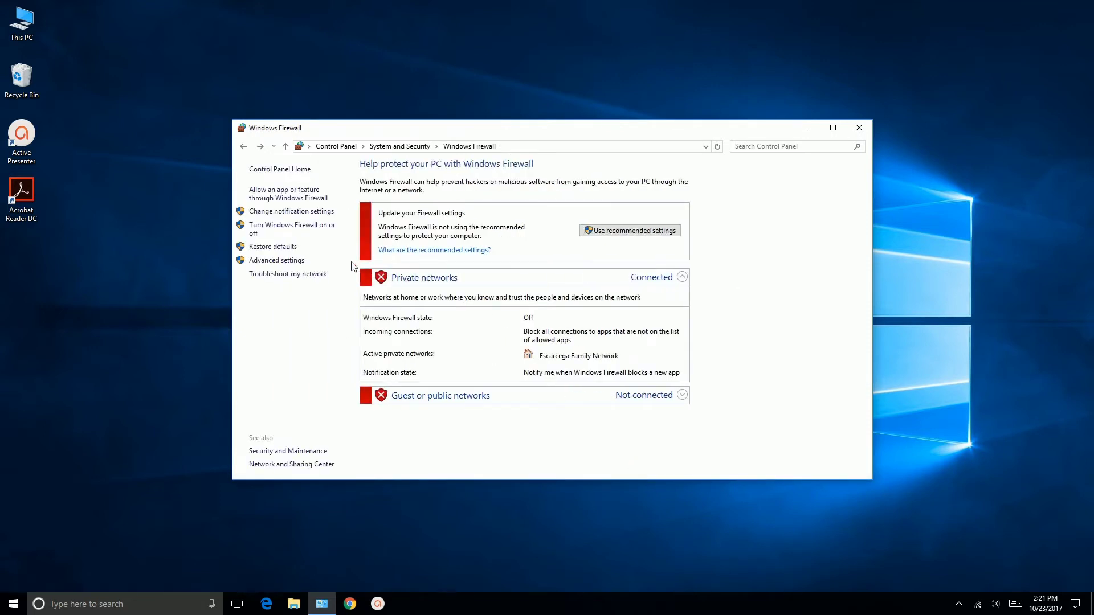
click(293, 216)
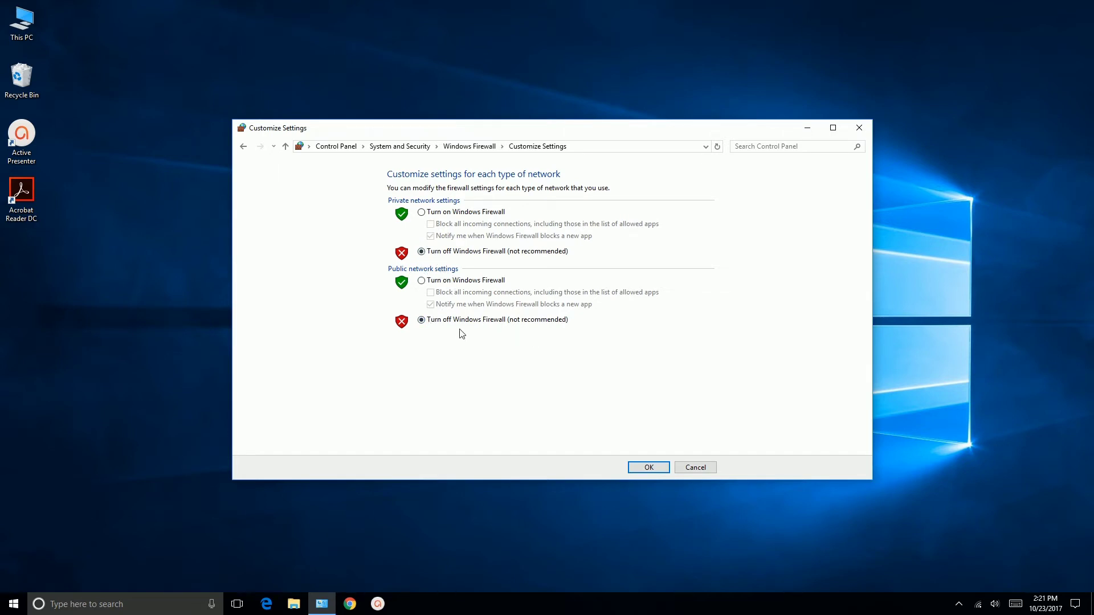
click(658, 469)
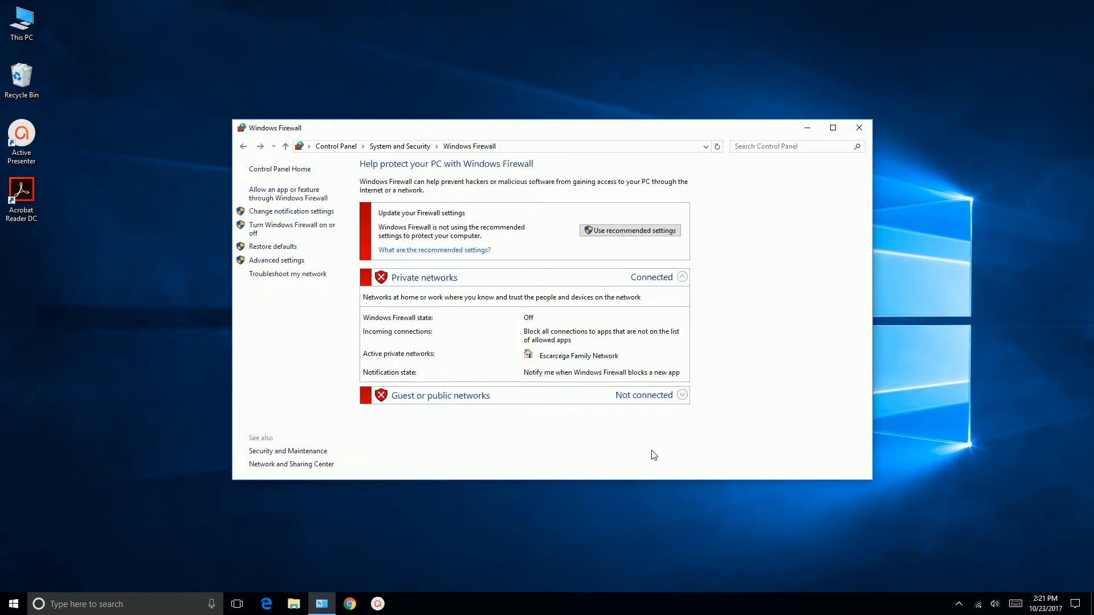
click(300, 170)
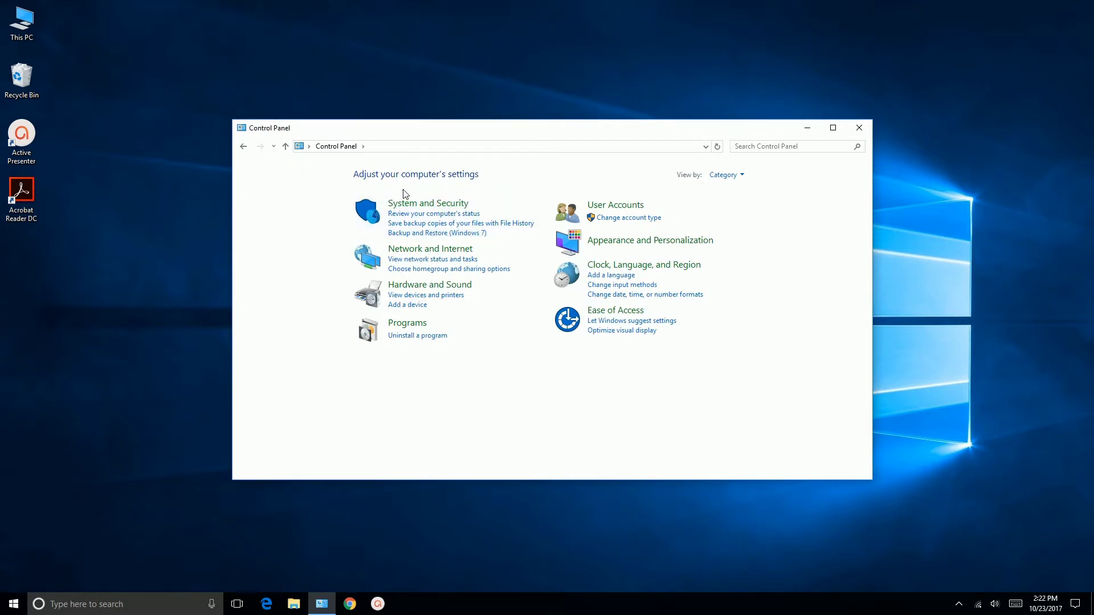
Make High performance the active power plan and open its advanced power settings.
click(413, 205)
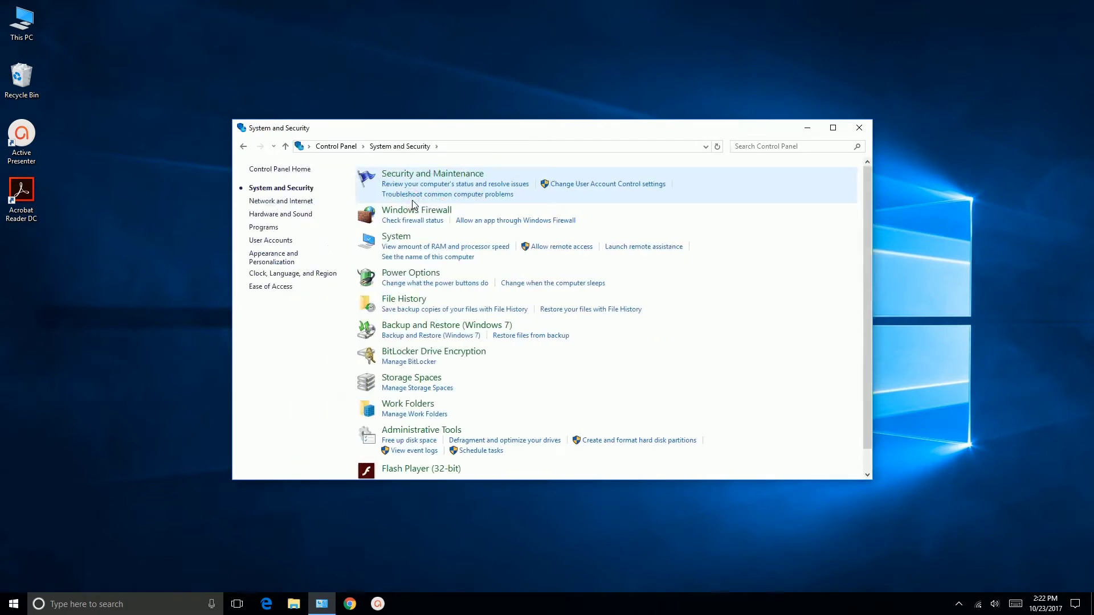
click(413, 275)
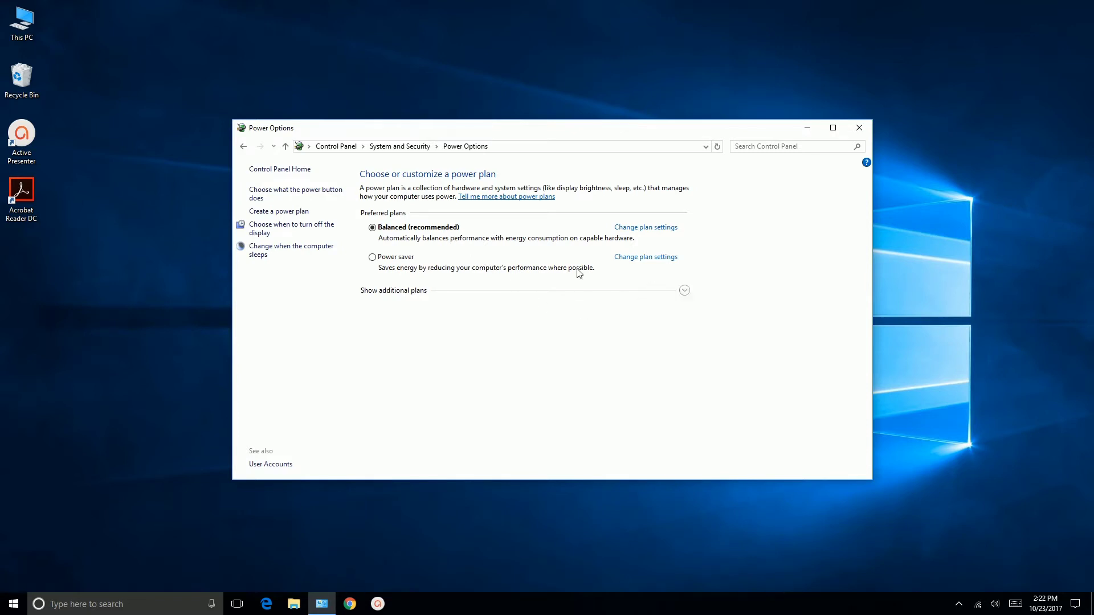
click(685, 291)
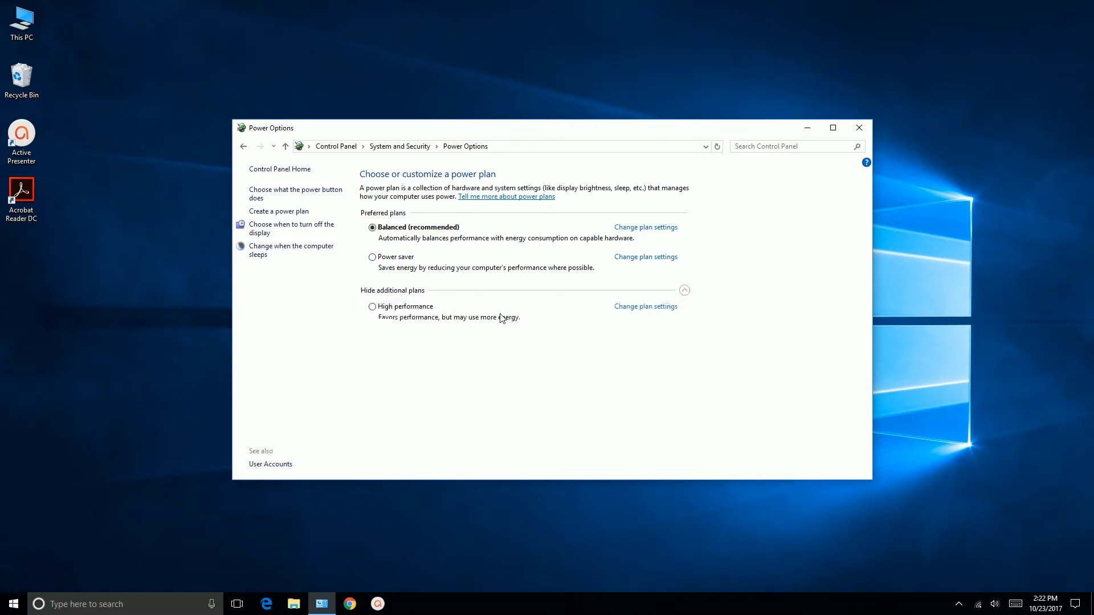
click(372, 307)
click(636, 310)
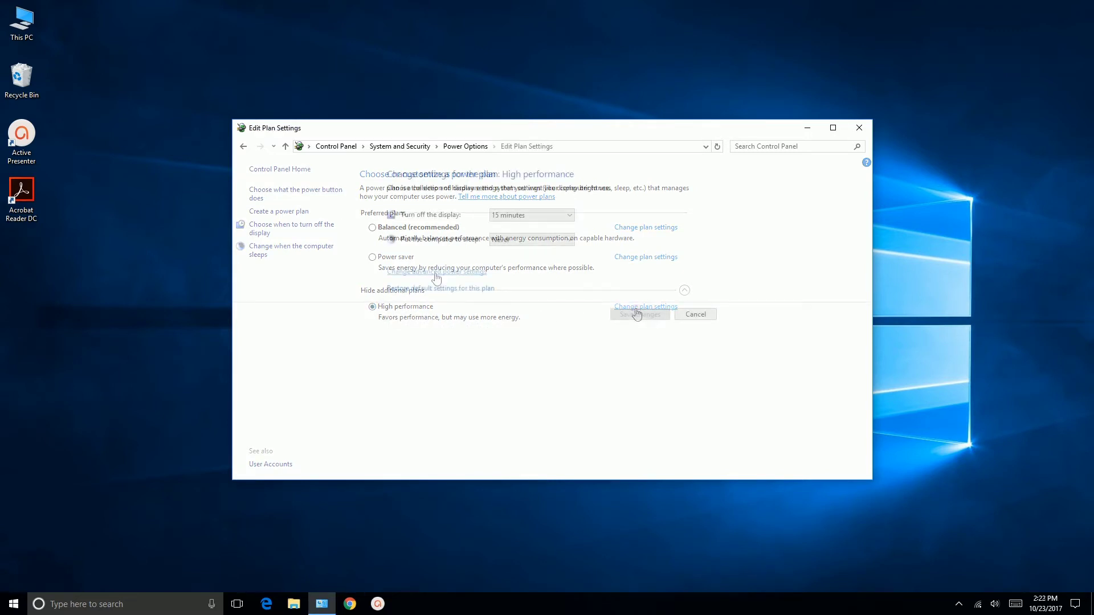
click(436, 273)
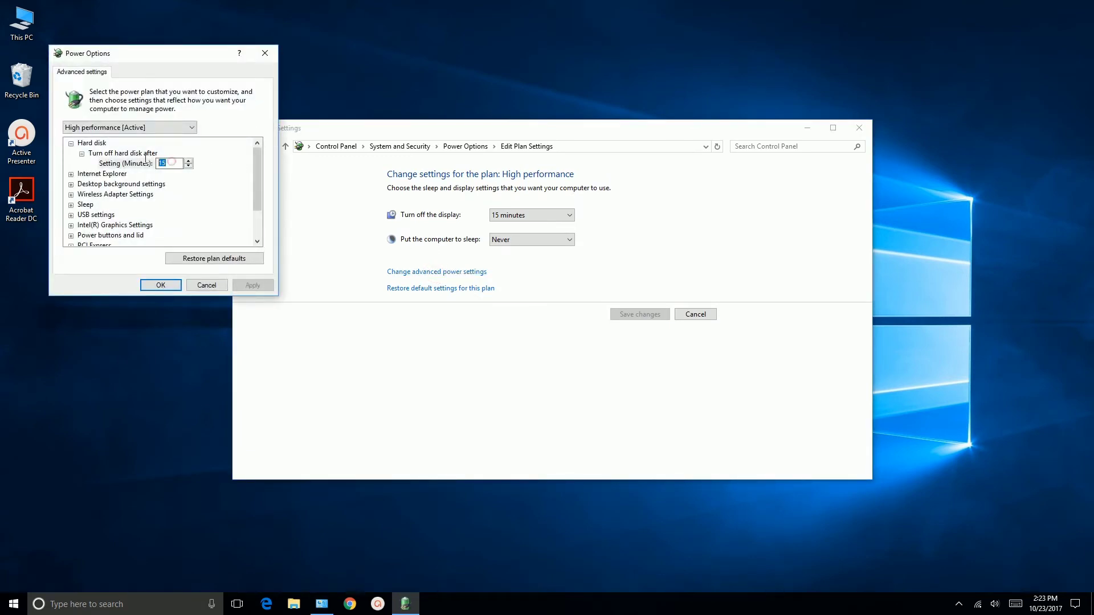
Set the hard disk turn-off time to 0 minutes and review the Sleep settings.
double_click(171, 163)
text(0)
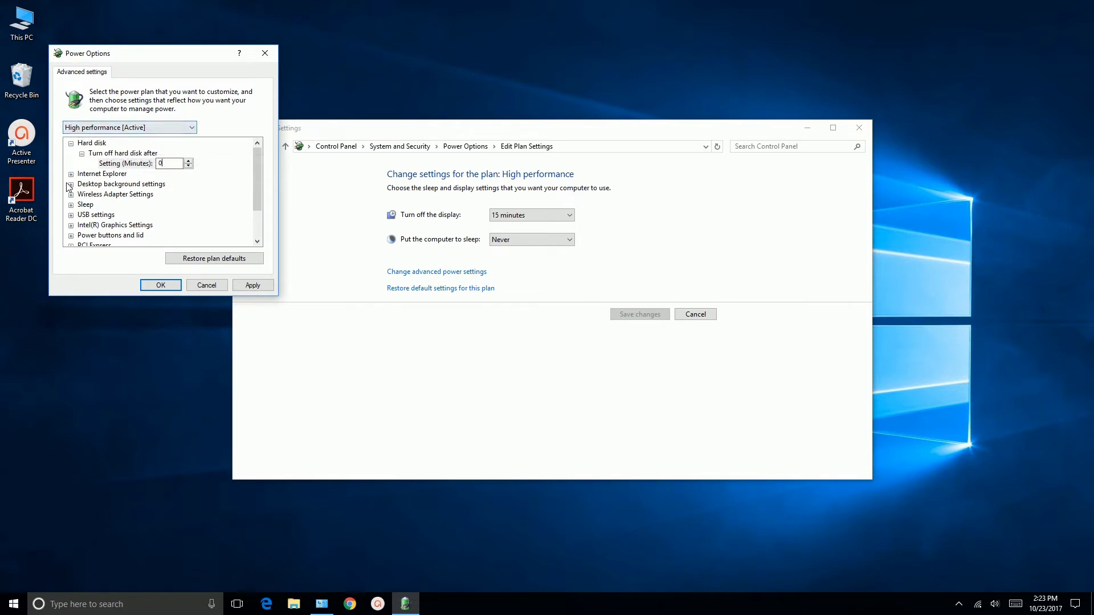
click(71, 206)
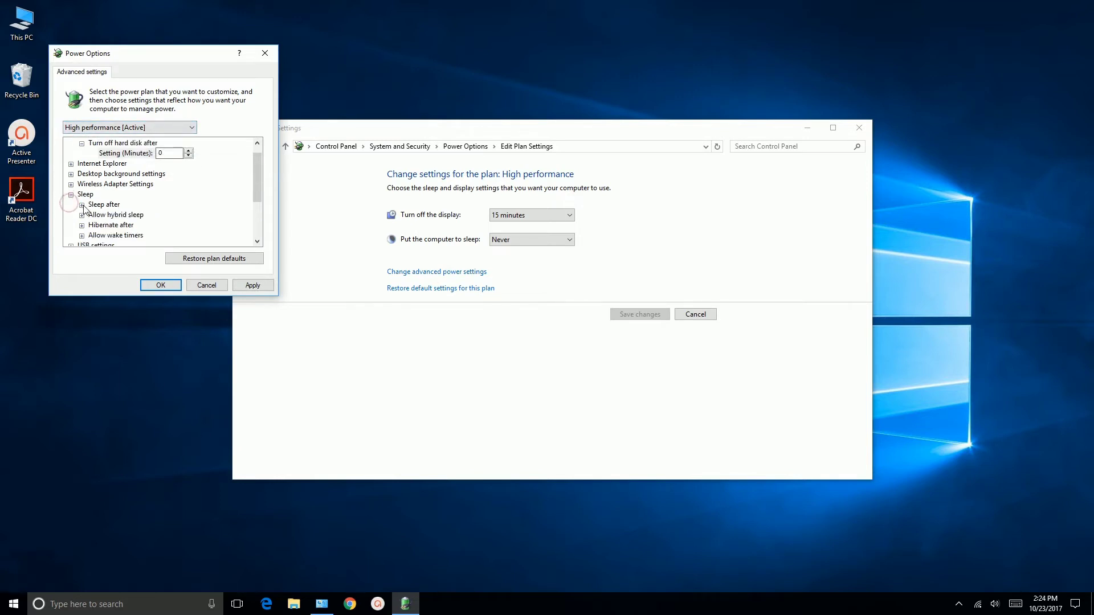
click(82, 205)
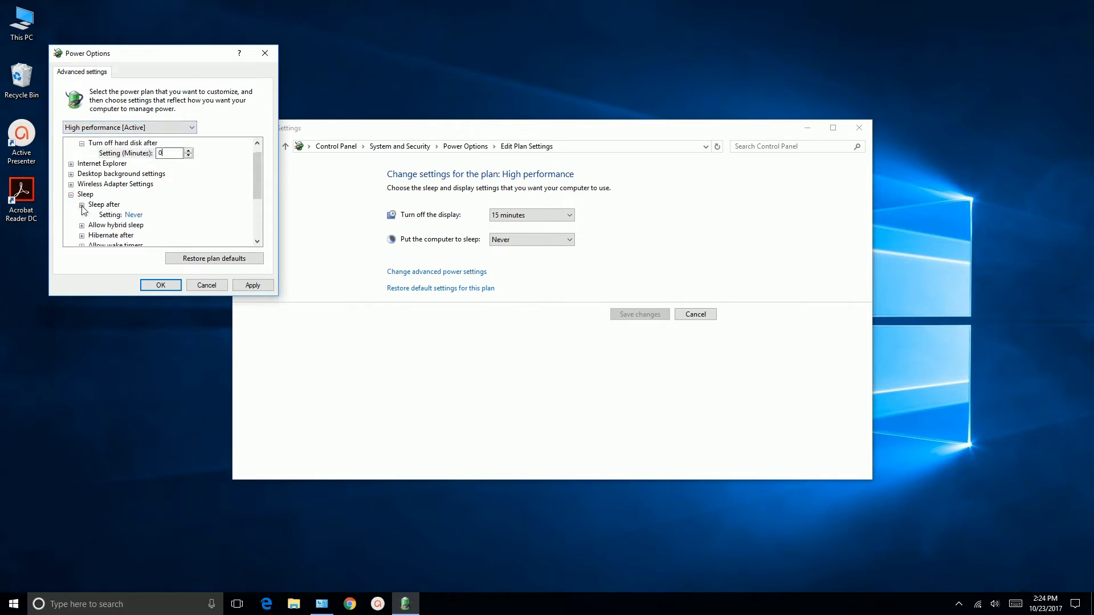
click(133, 215)
key(Down)
key(Down)
key(Down)
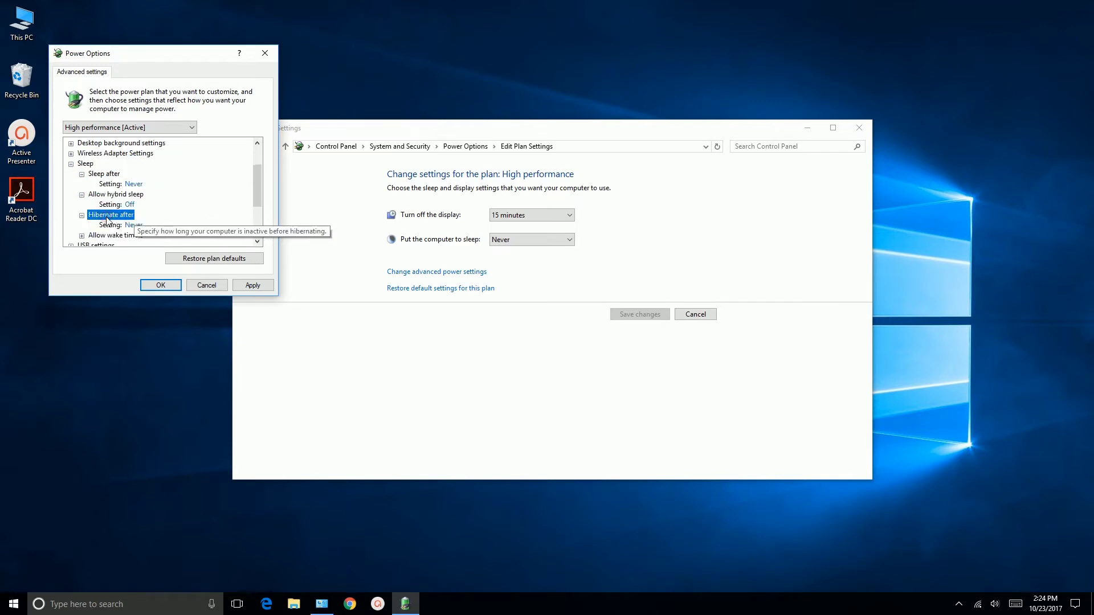
scroll(135, 227, down, 1)
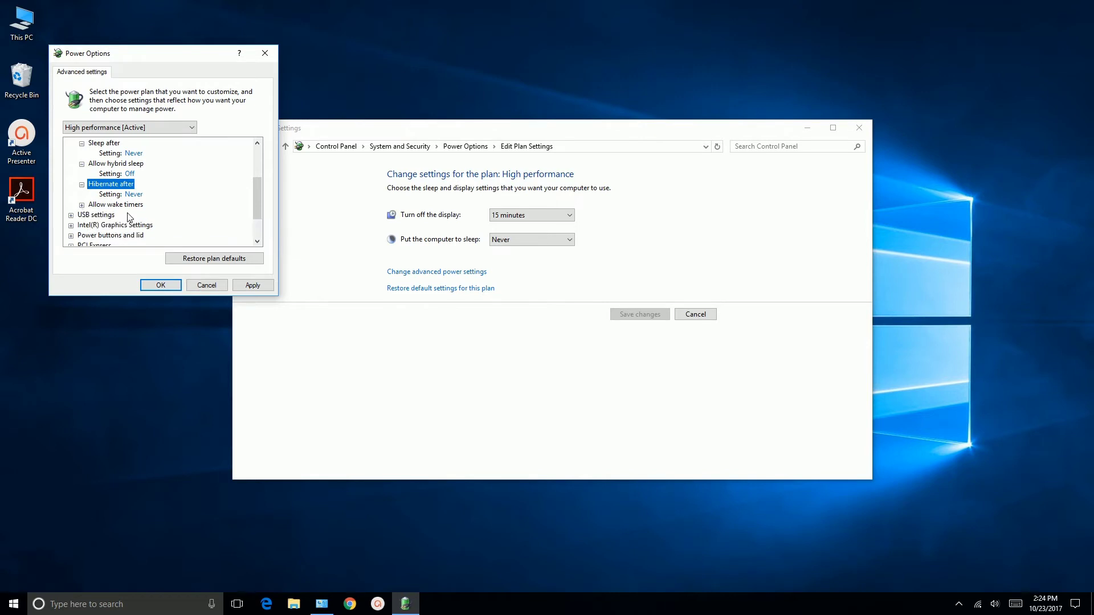
Set USB selective suspend to Disabled.
click(71, 215)
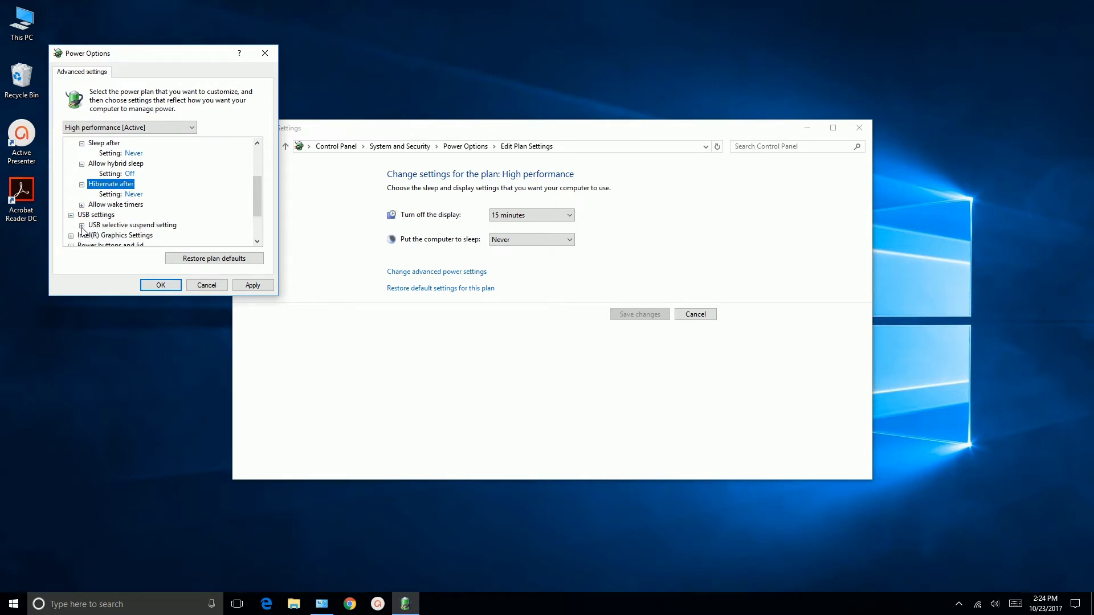
click(82, 226)
click(136, 236)
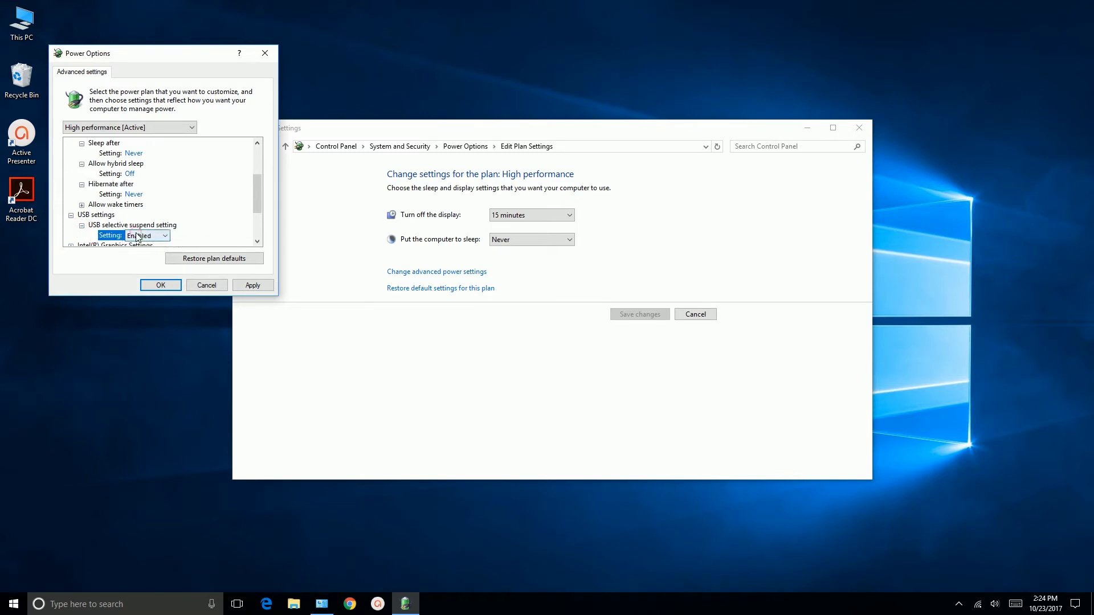
click(135, 235)
click(142, 254)
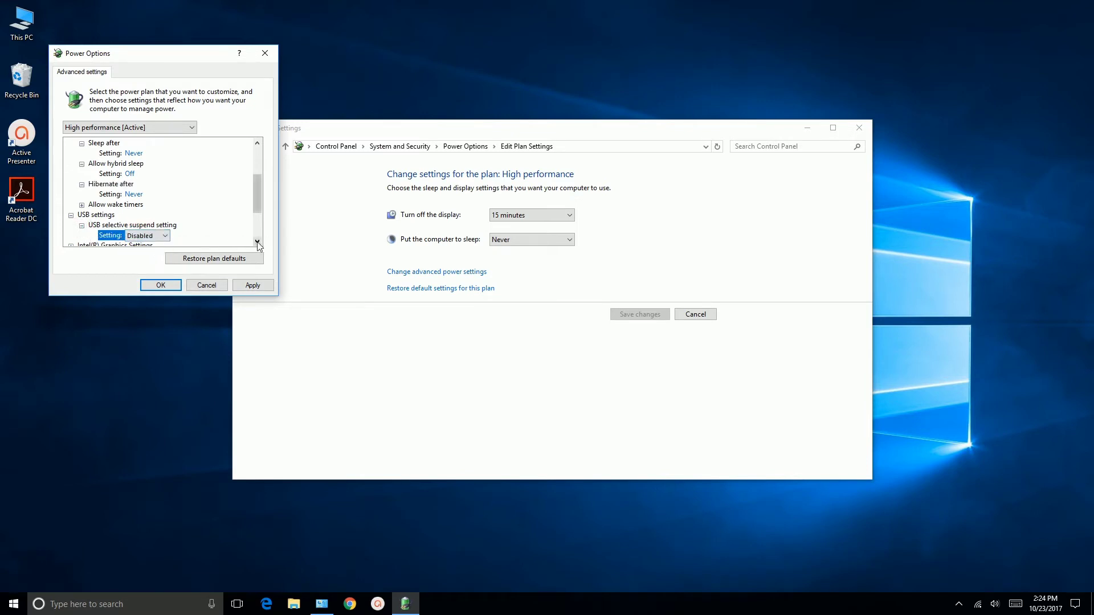
click(257, 242)
click(258, 242)
click(257, 242)
click(258, 242)
click(257, 242)
click(258, 242)
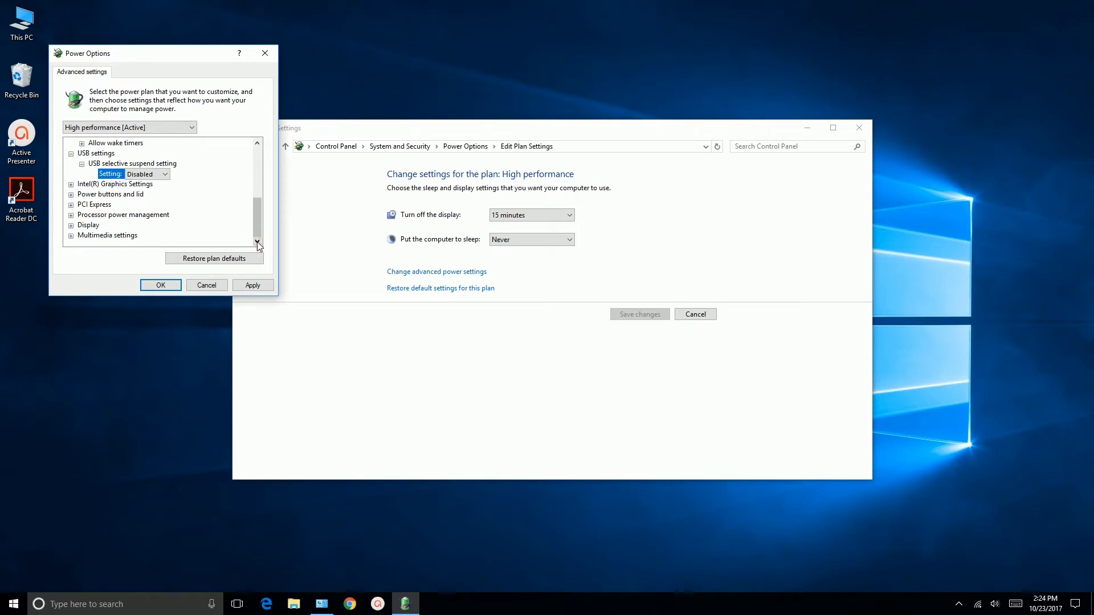
Set the display turn-off time to 0 minutes and apply the advanced power settings.
click(71, 225)
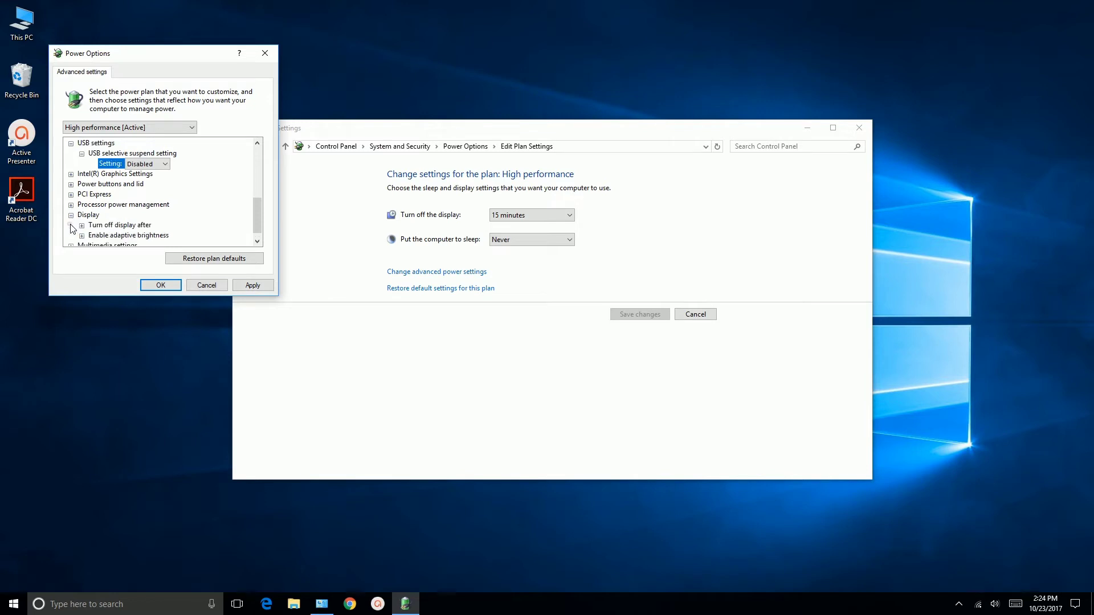
click(82, 225)
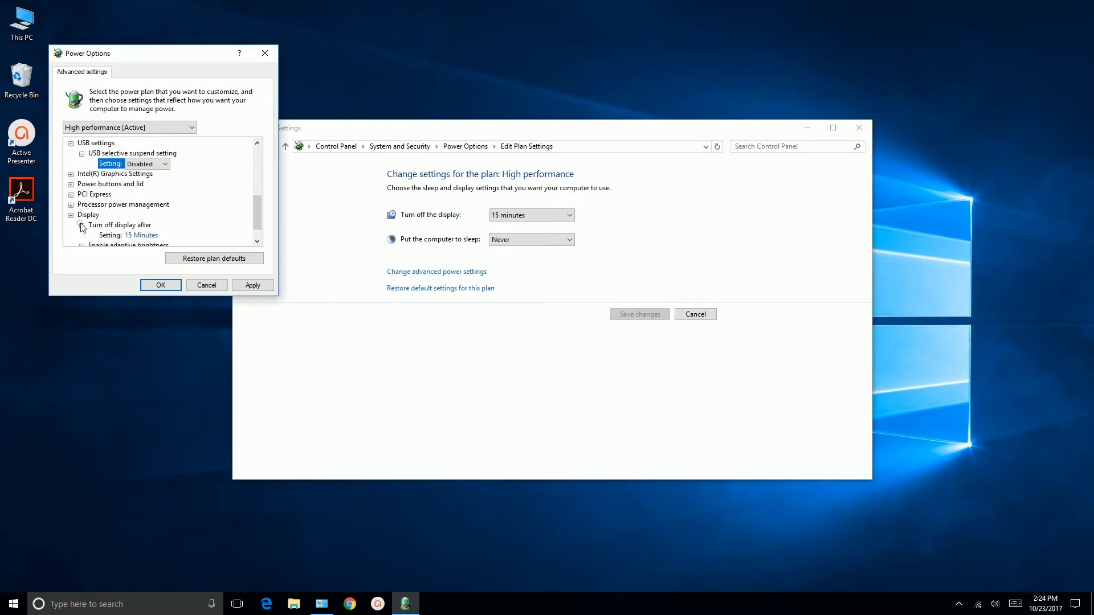
click(151, 235)
double_click(179, 233)
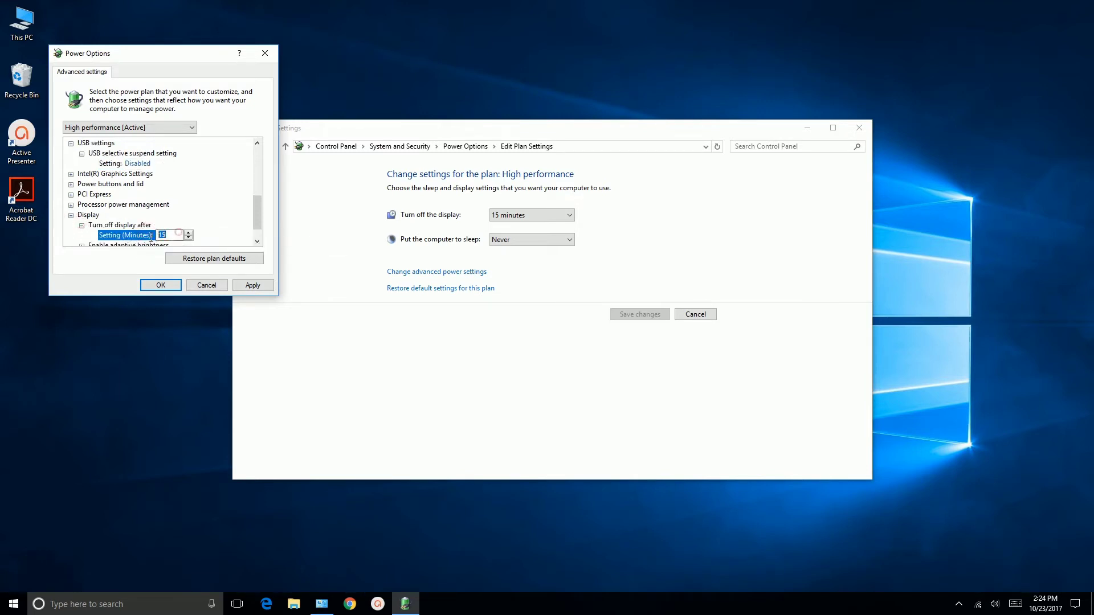
text(0)
scroll(181, 223, down, 1)
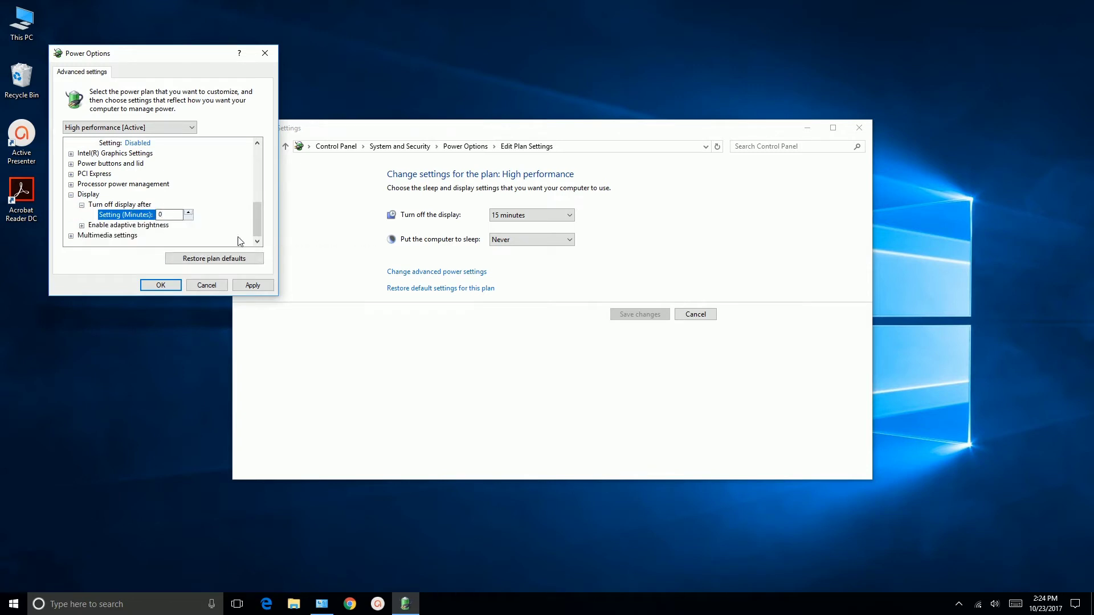
click(254, 285)
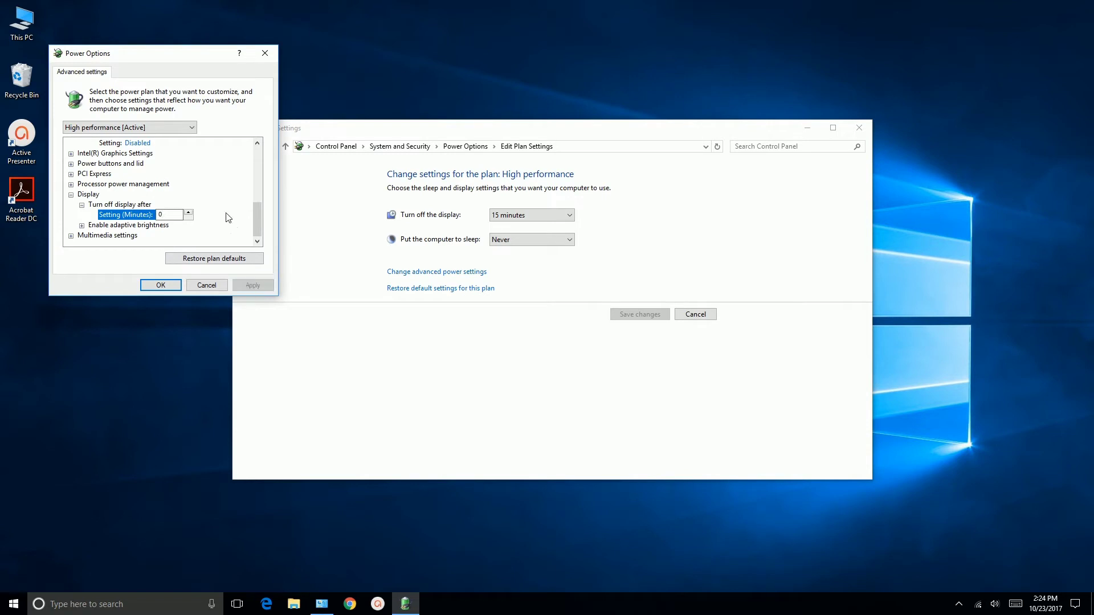
click(162, 285)
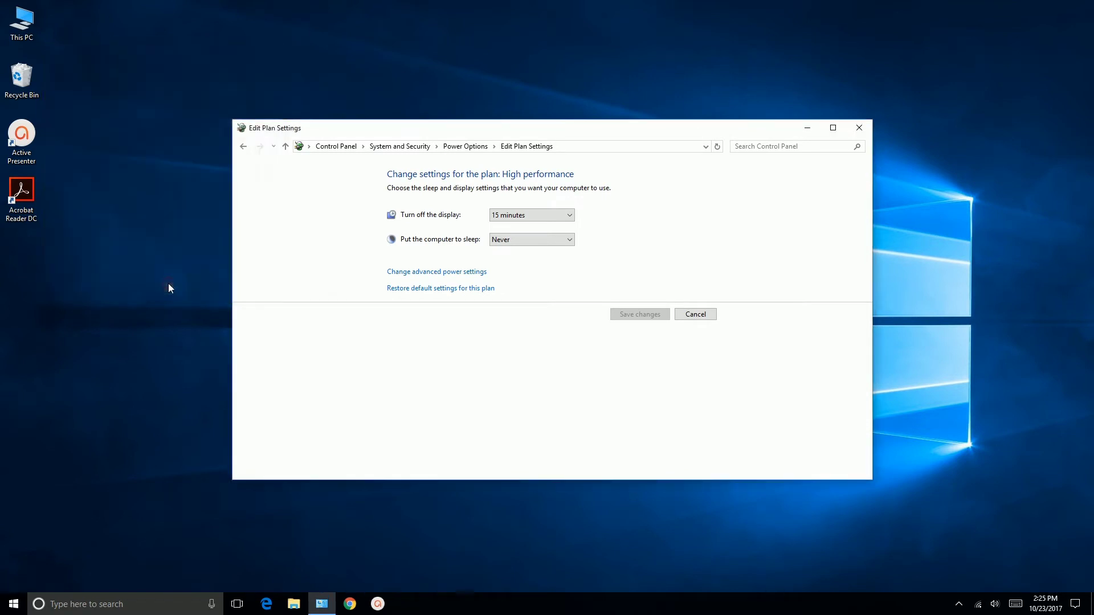
Close the power plan window, then switch off Set time automatically in Date & time settings.
click(859, 128)
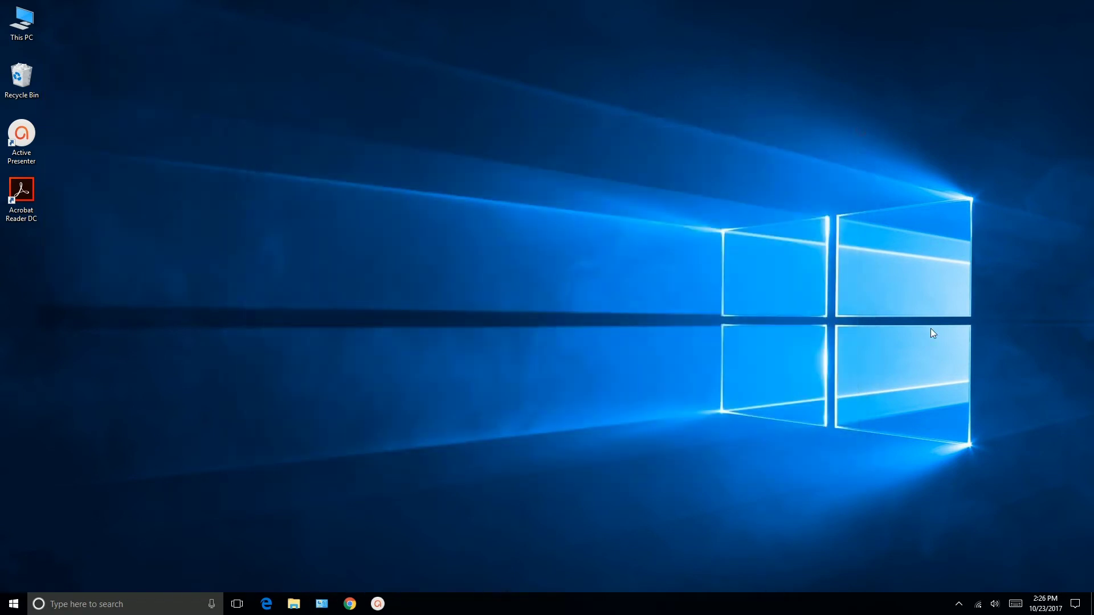
click(14, 604)
click(14, 556)
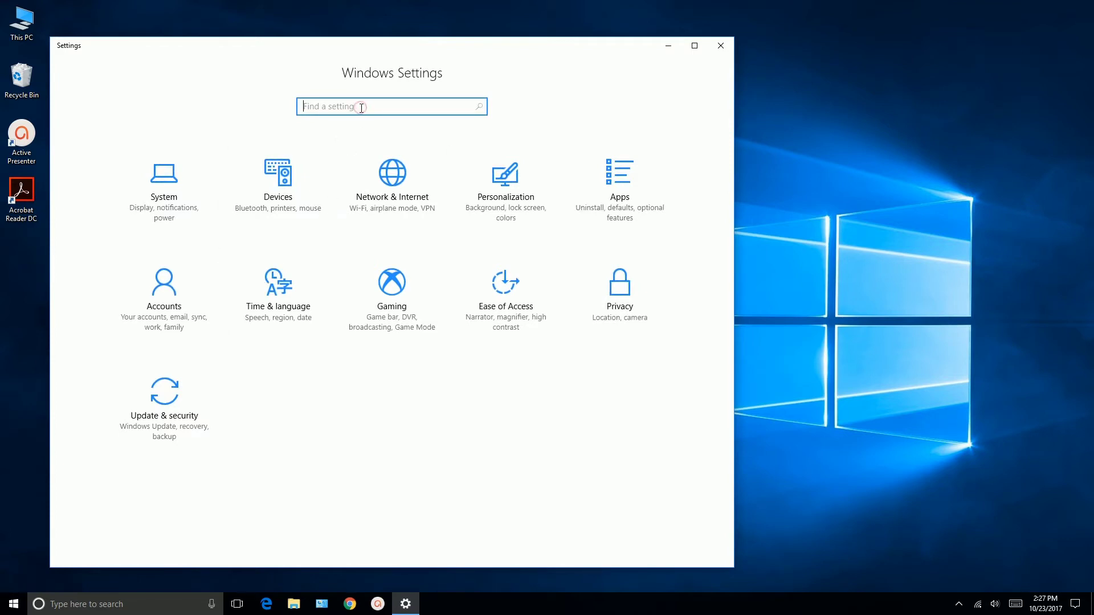
text(Date & Time)
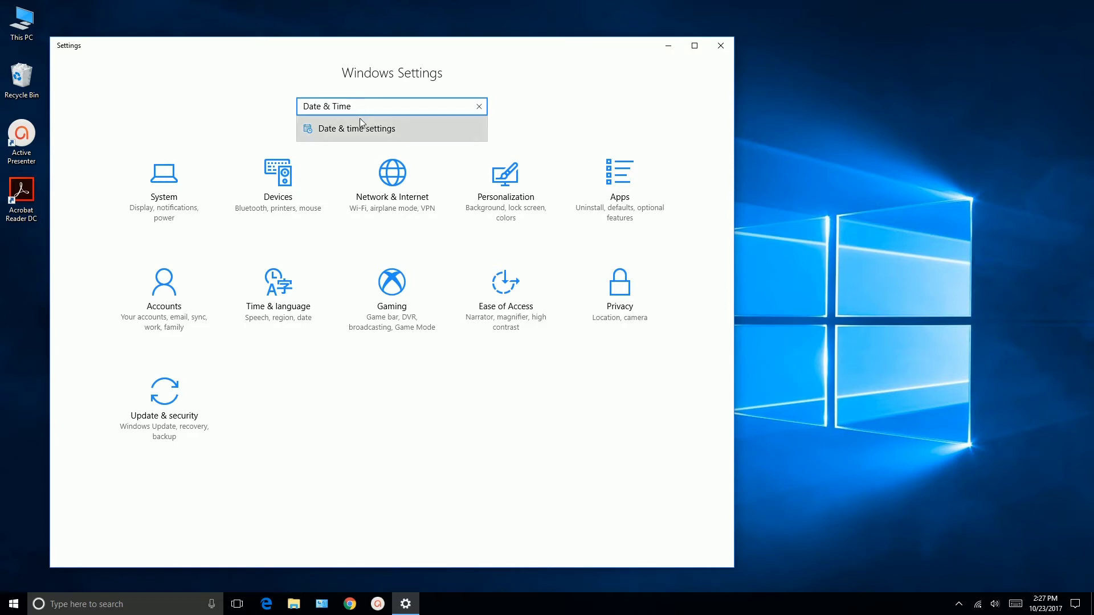
click(358, 123)
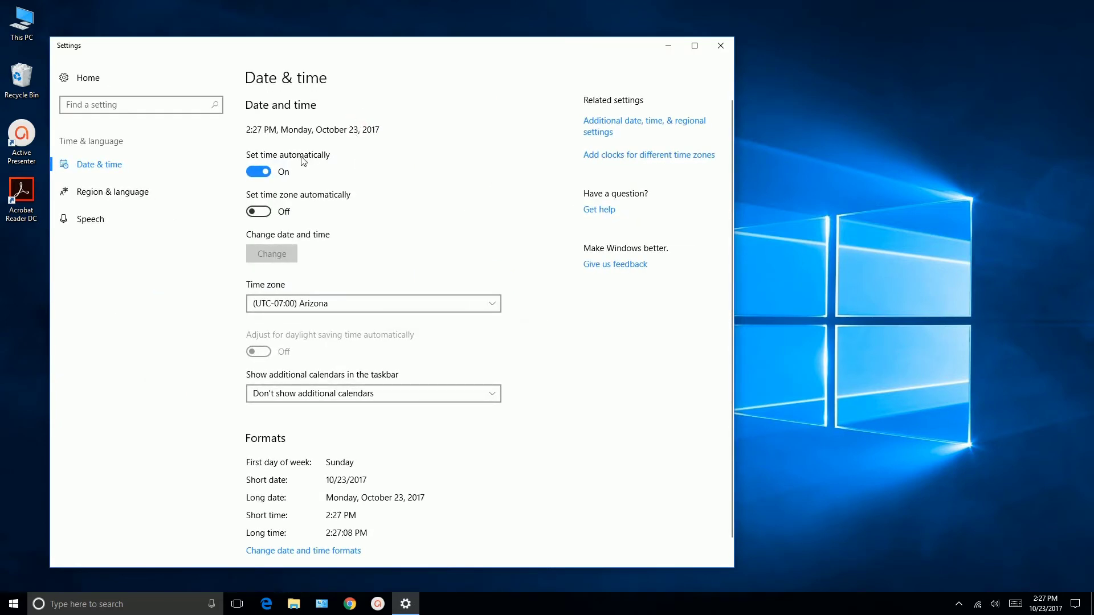
click(254, 176)
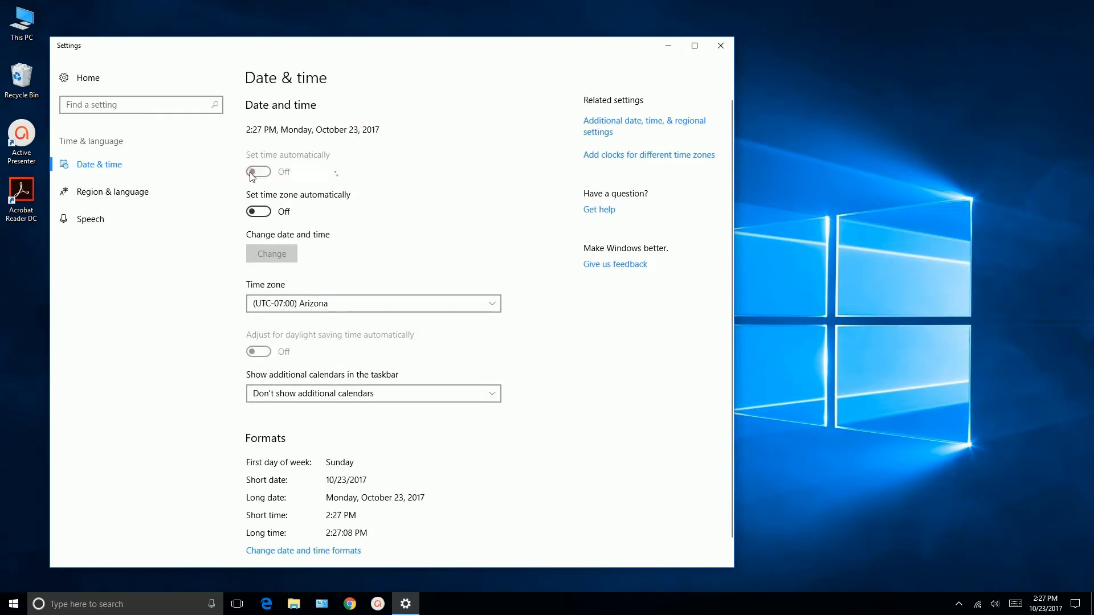
click(721, 46)
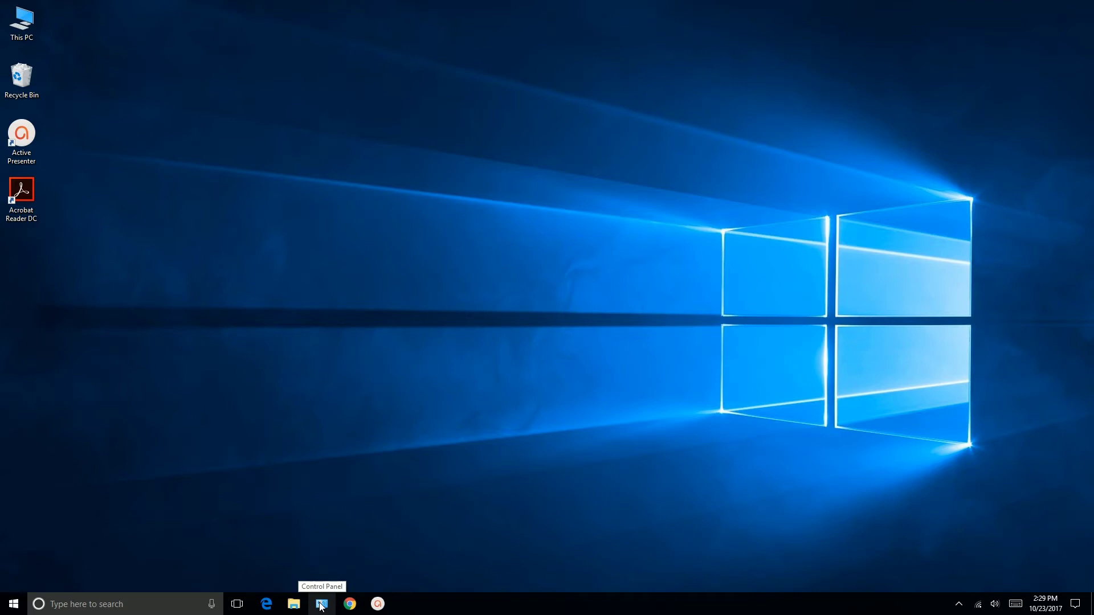
click(321, 605)
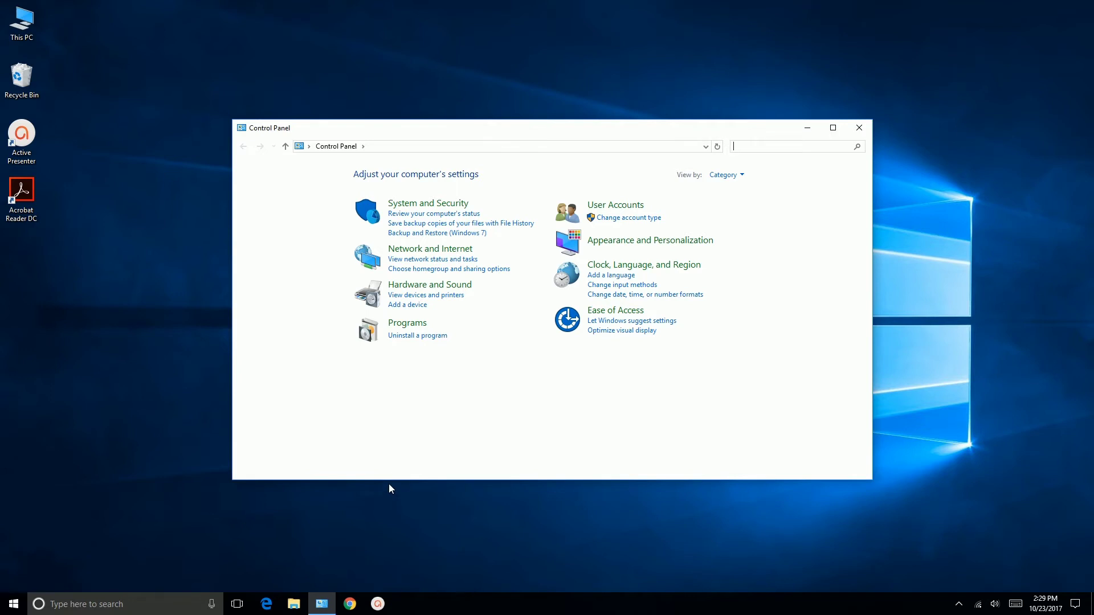
click(445, 206)
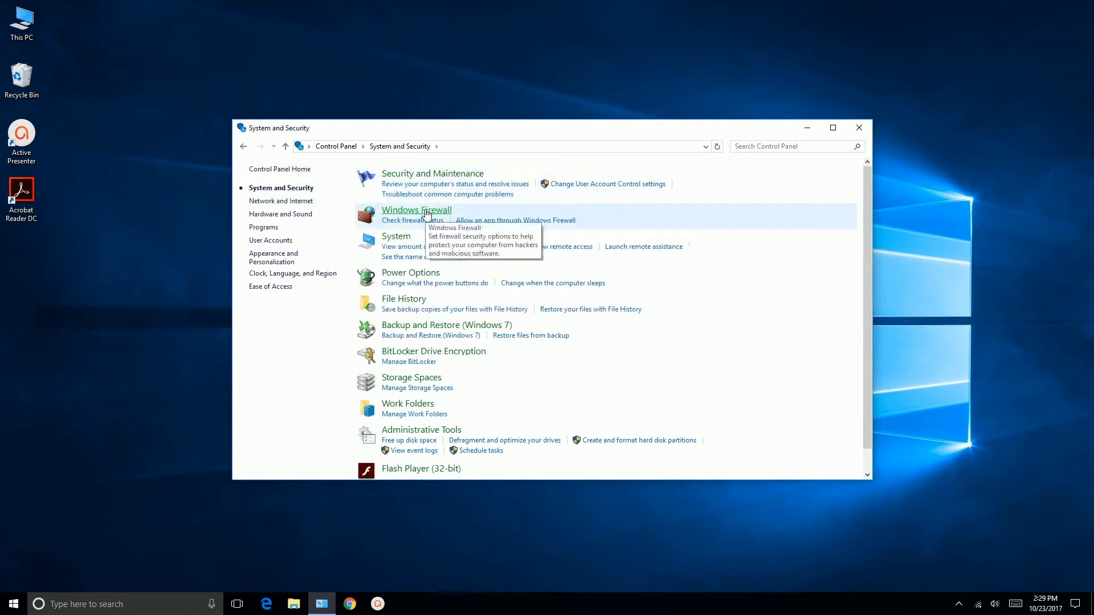
click(426, 212)
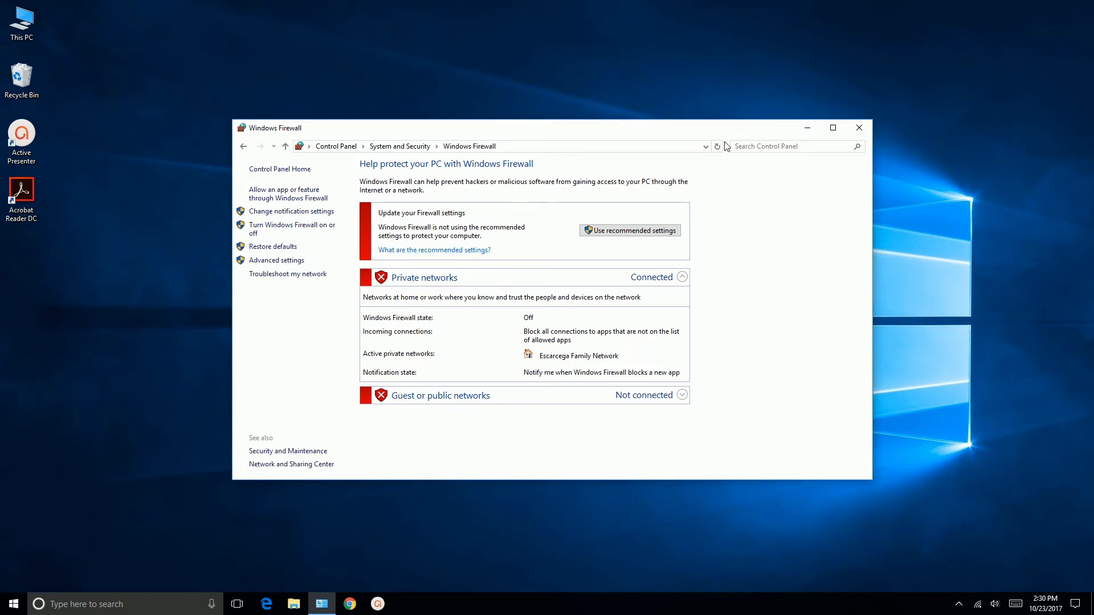
click(859, 128)
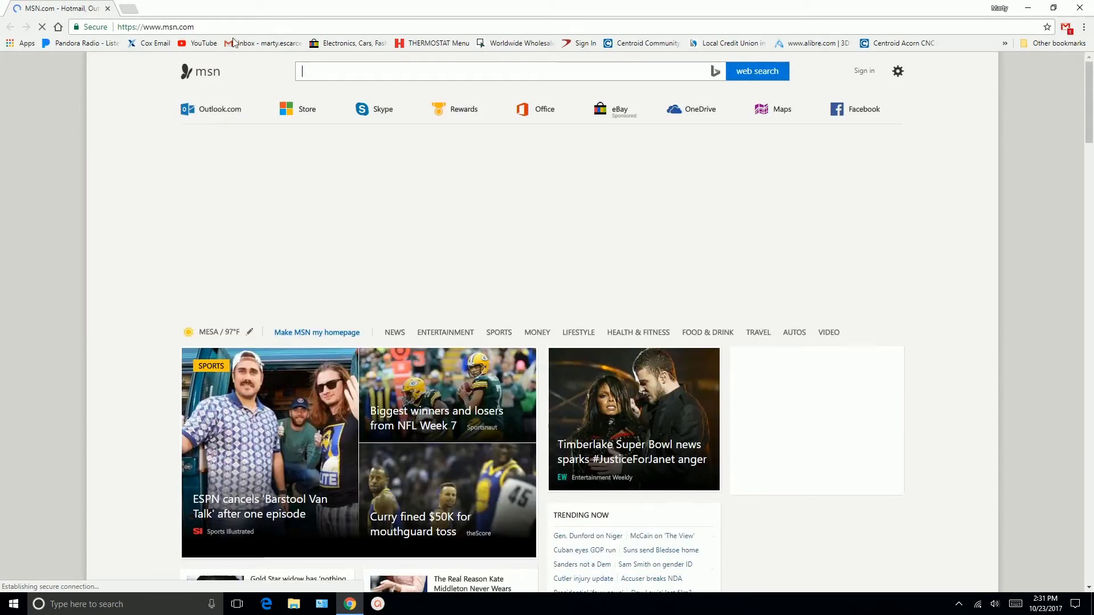
Load centroidcnc.com in Chrome in place of the MSN page.
click(234, 29)
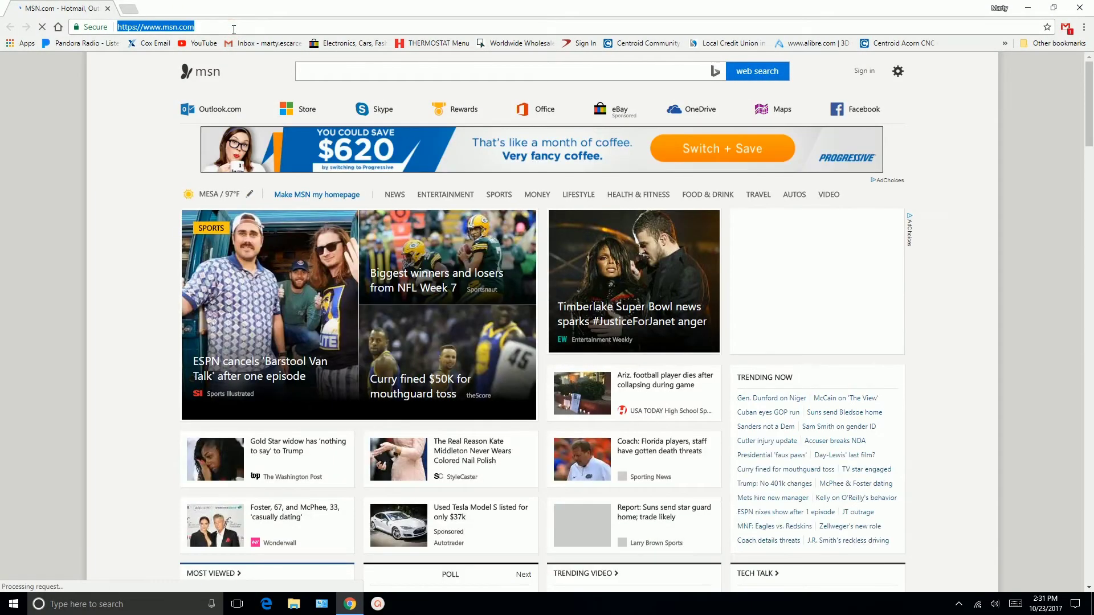
text(centroi)
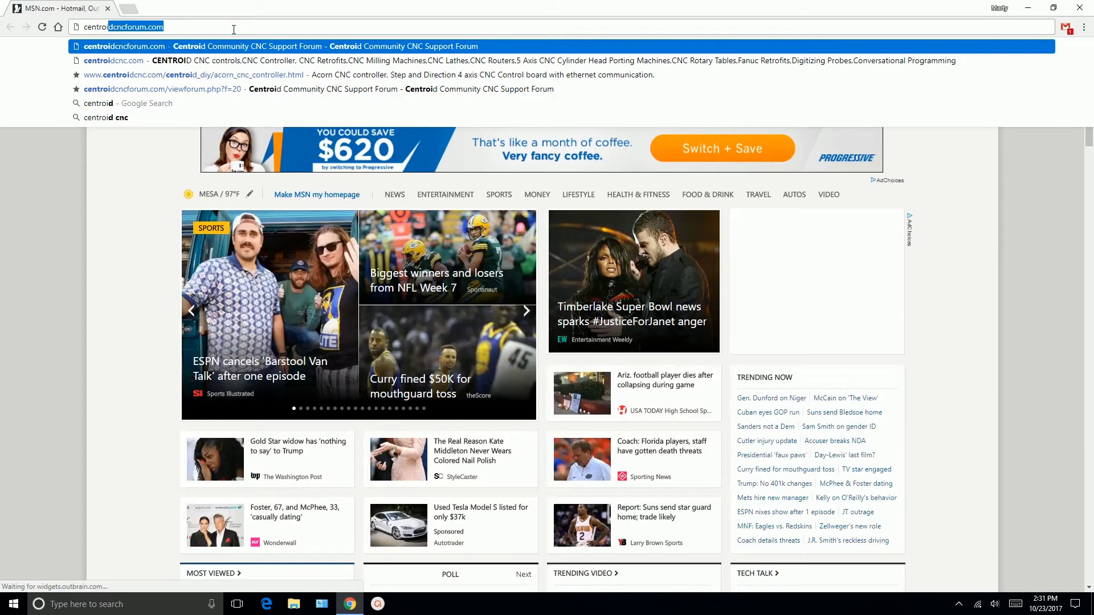
text(dcnc.com)
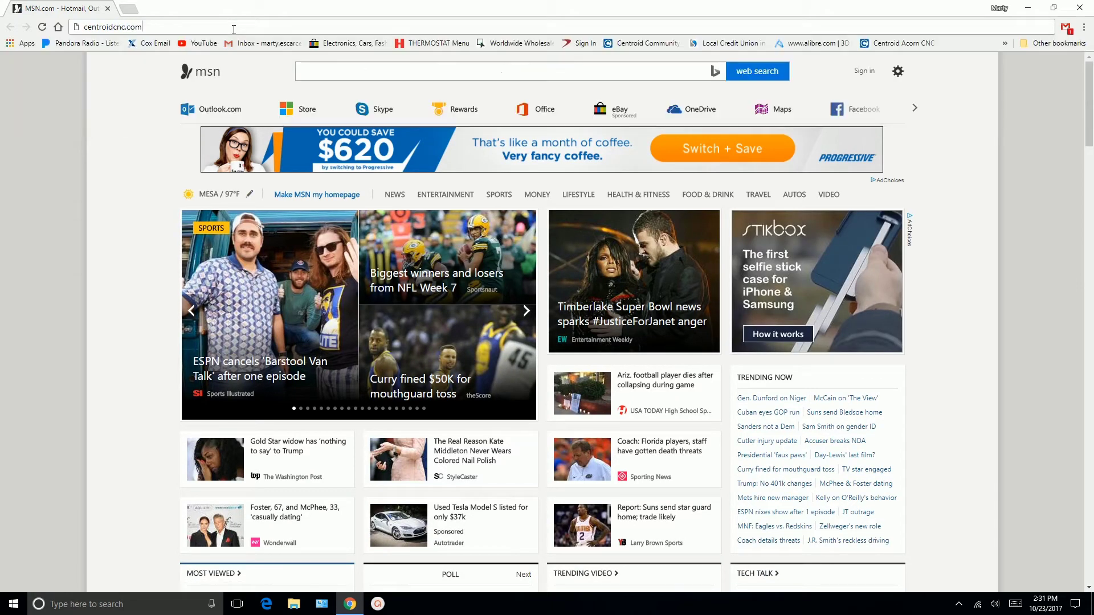
key(Return)
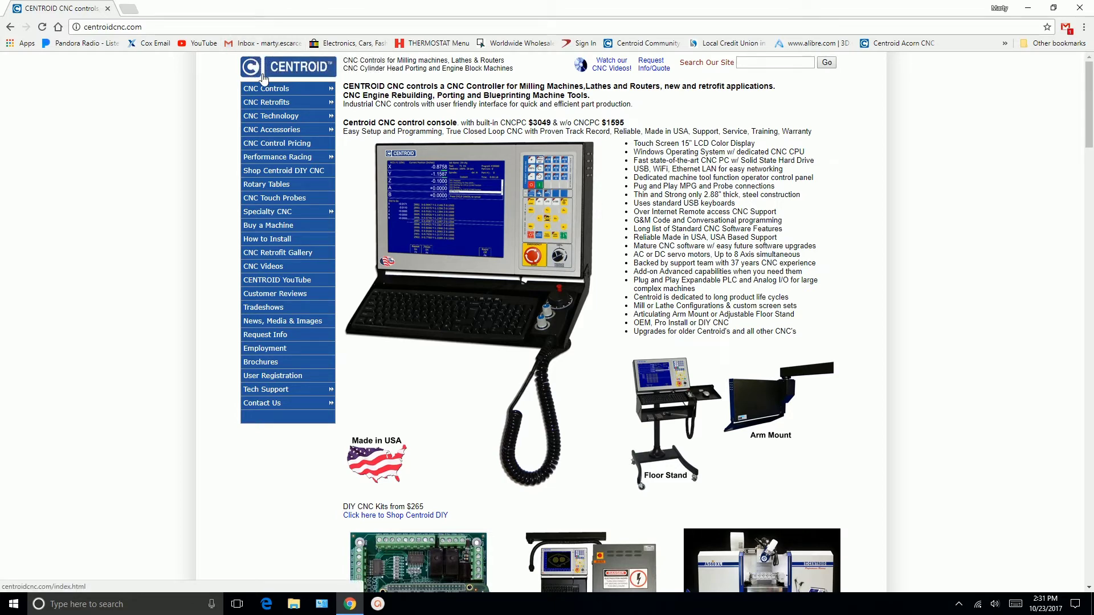
Open the Acorn CNC controller page and follow its link to the free CNC12 software downloads.
mouse_move(268, 89)
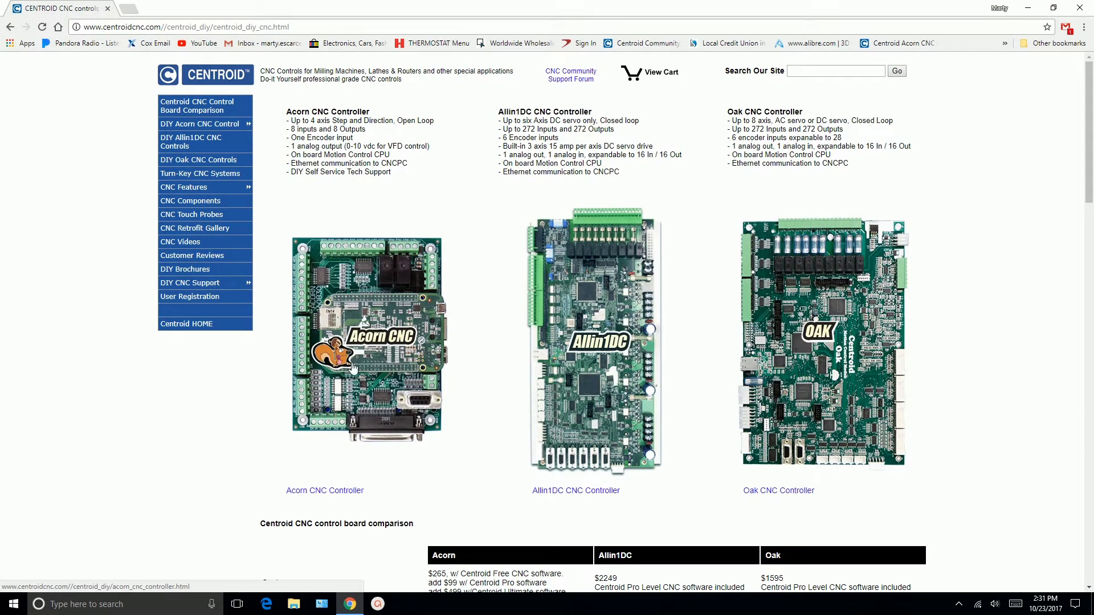
click(367, 345)
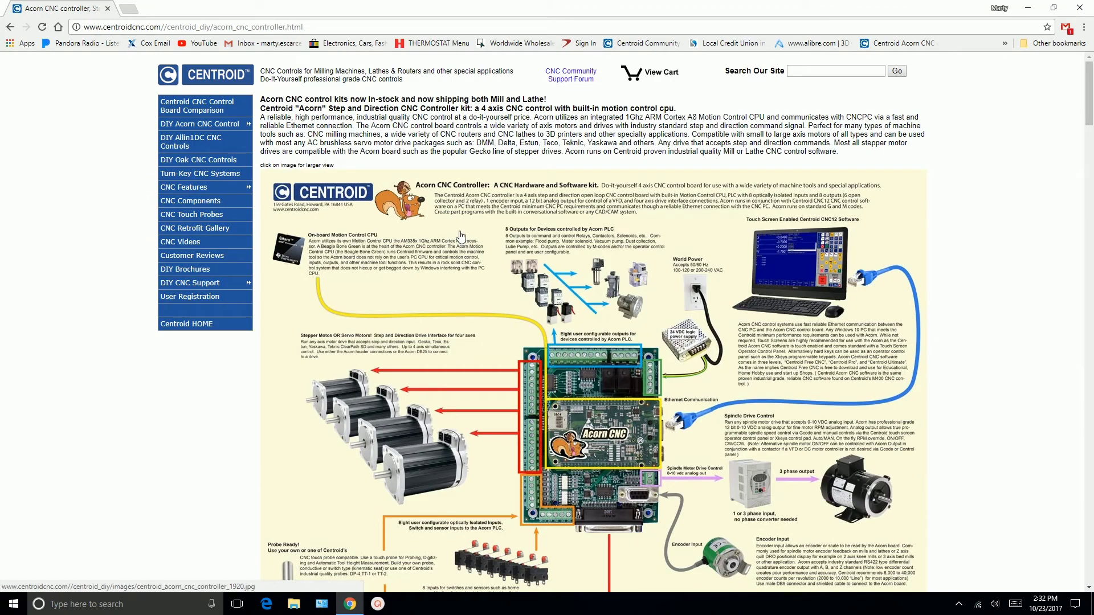
scroll(460, 235, down, 9)
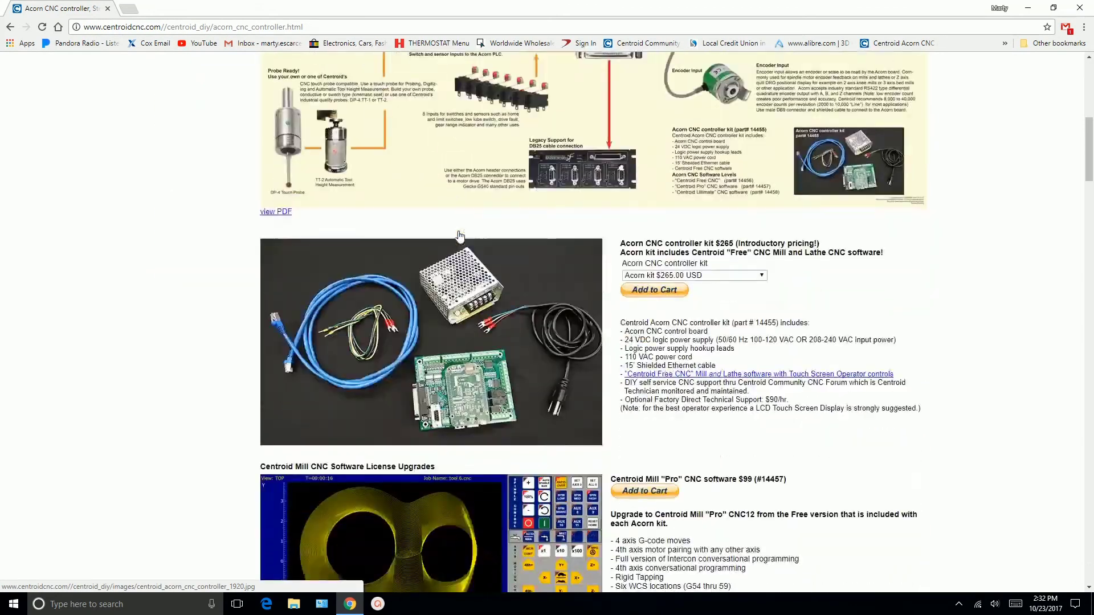
scroll(458, 234, down, 14)
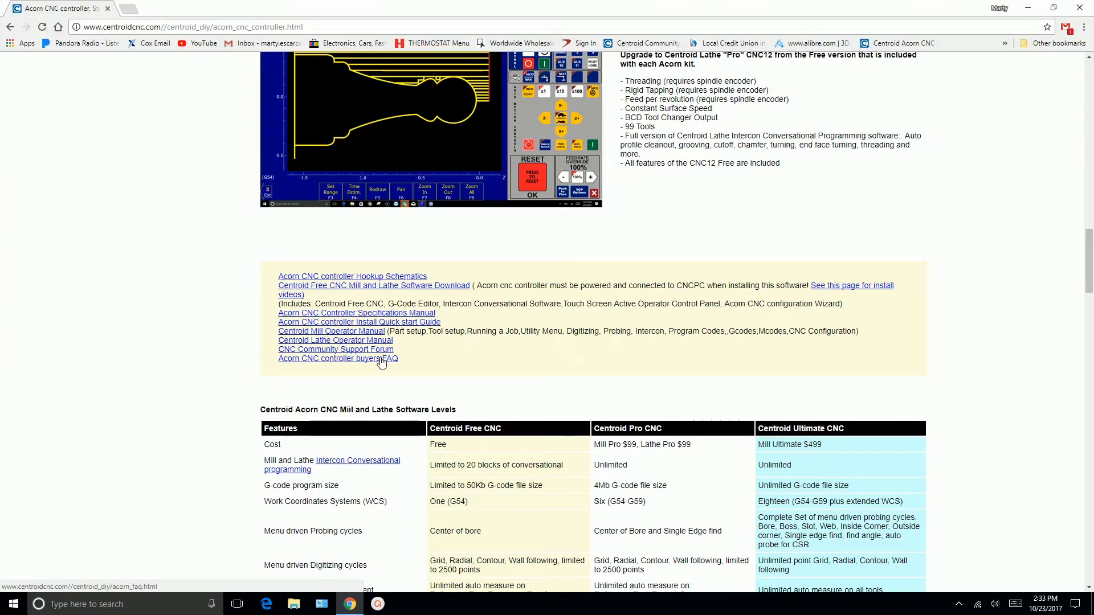
click(365, 290)
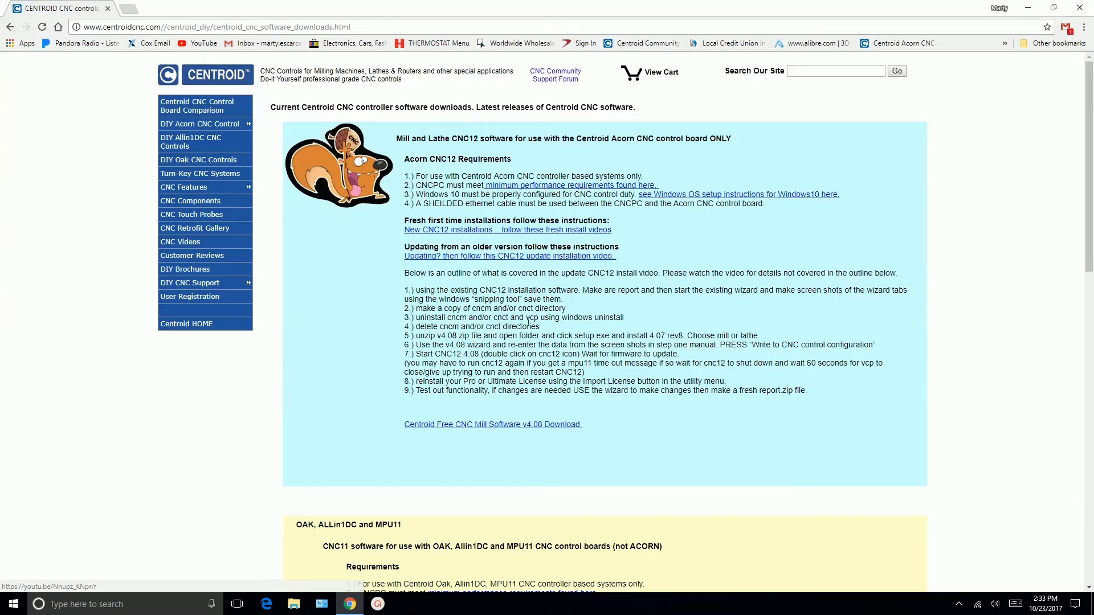
Download the CNC12 v4.08 mill and lathe zip and save it to the Desktop.
click(518, 426)
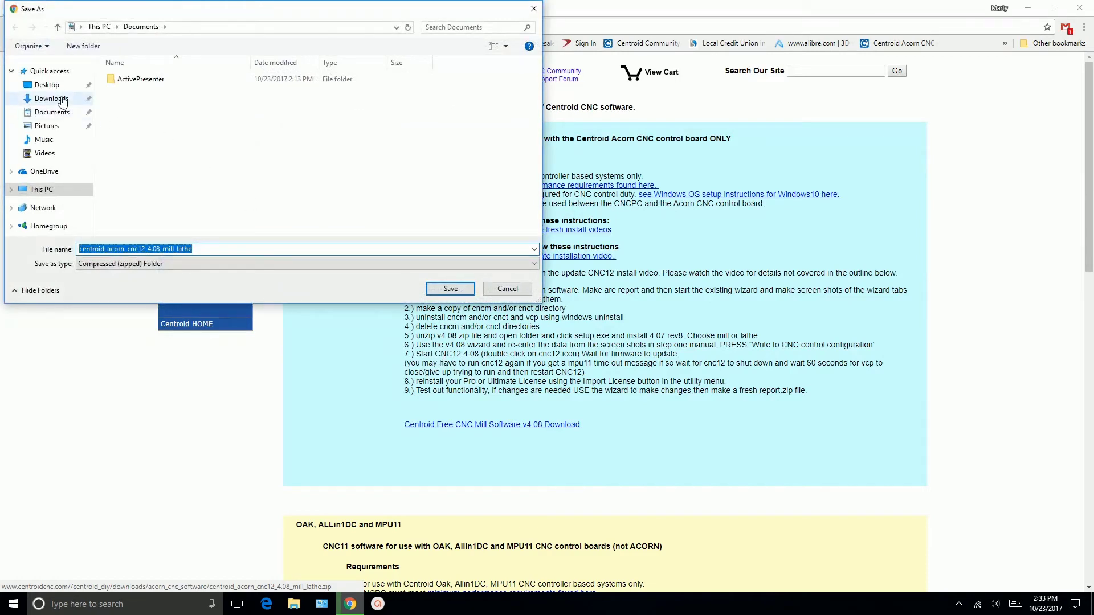
click(48, 85)
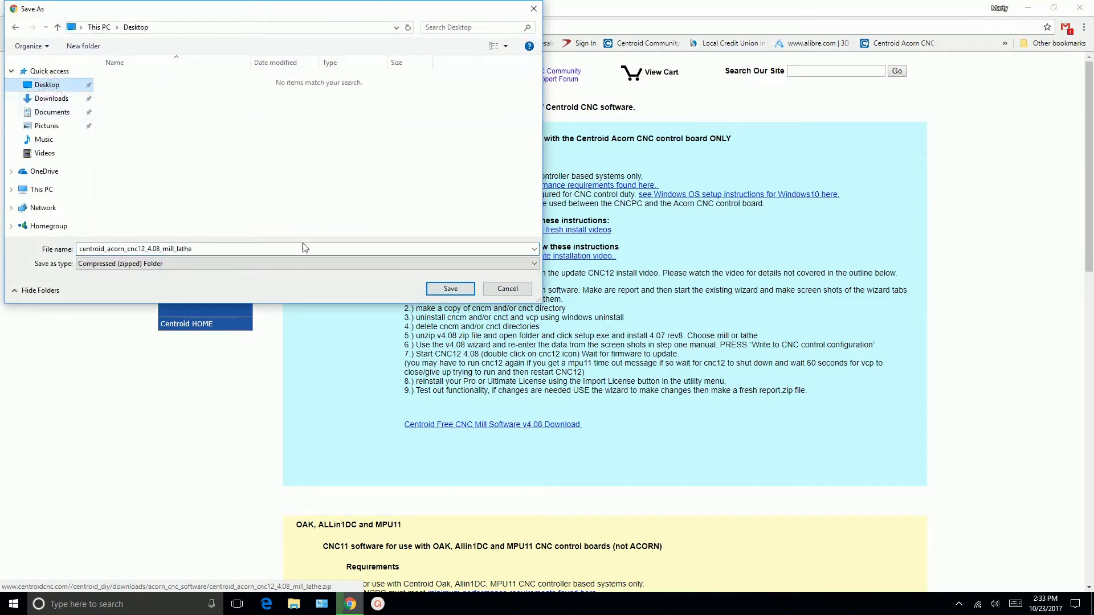
click(449, 290)
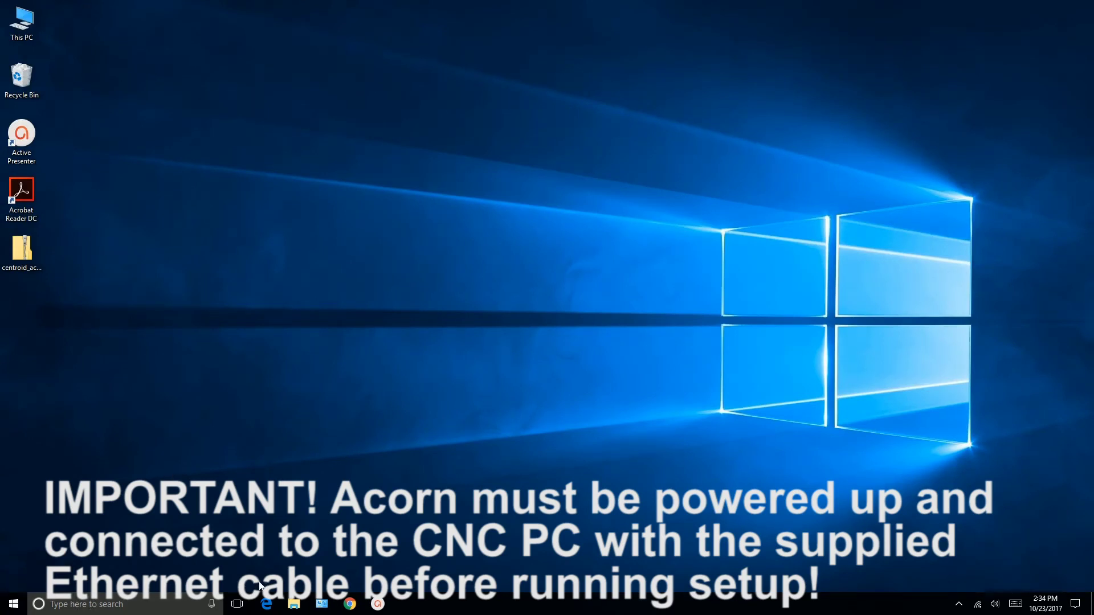
Extract the centroid_acorn_cnc12_4.08_mill_lathe zip to a Desktop folder and launch its setup.
right_click(27, 255)
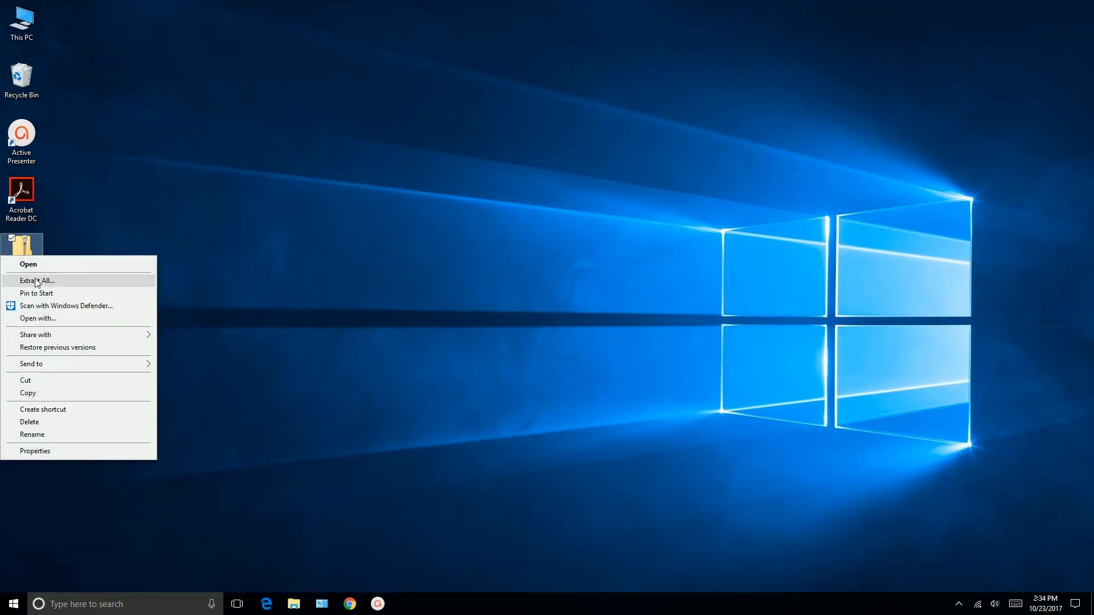
click(37, 280)
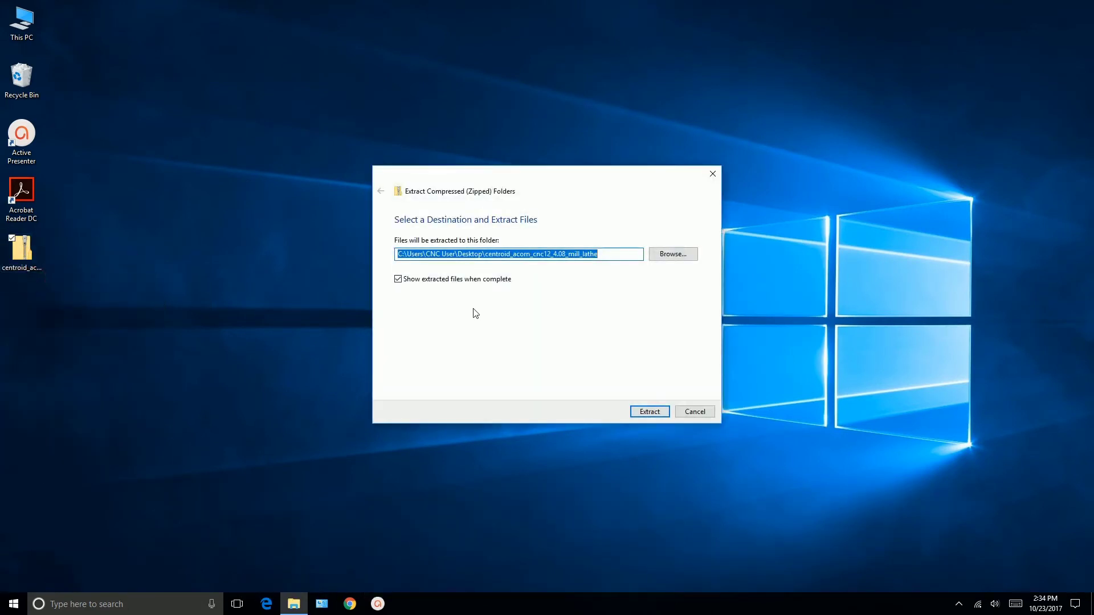
click(656, 411)
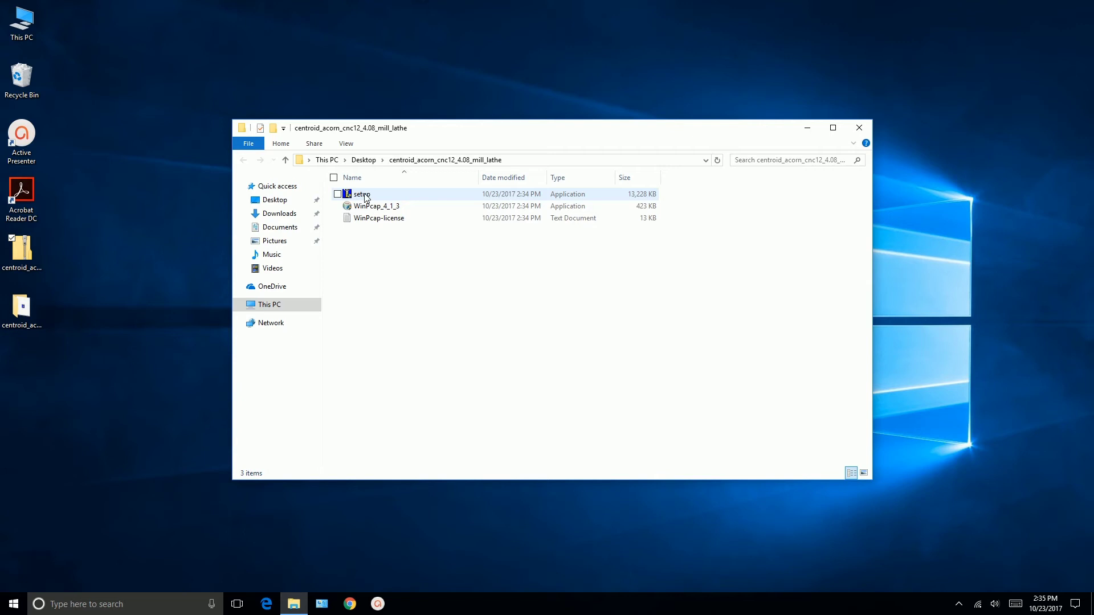
click(365, 195)
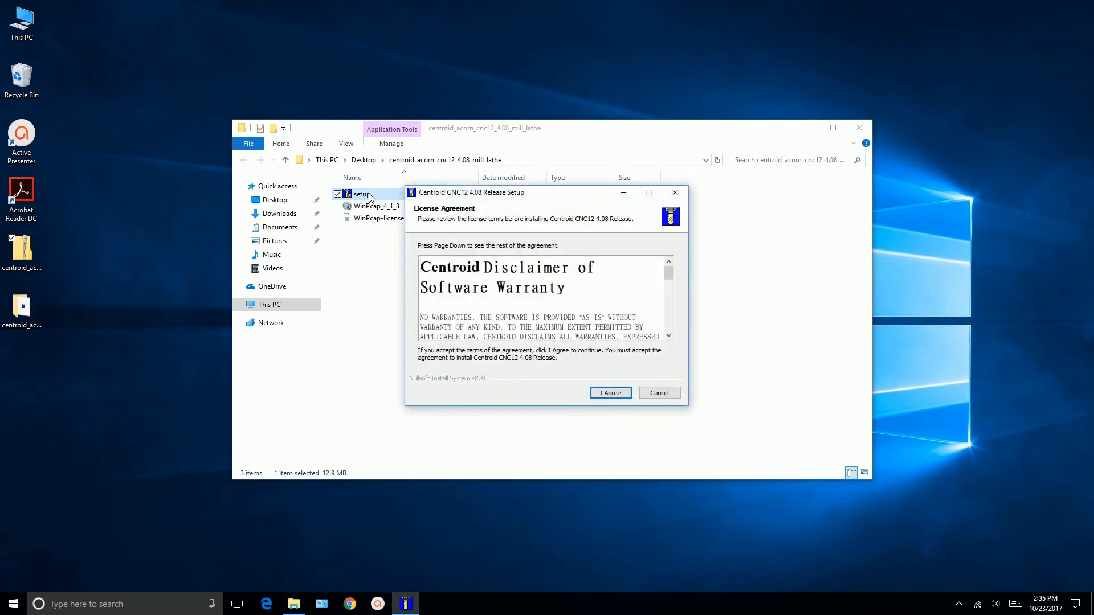
Accept the CNC12 license, keep CNC12 Mill selected, and install it on the C: drive.
click(610, 394)
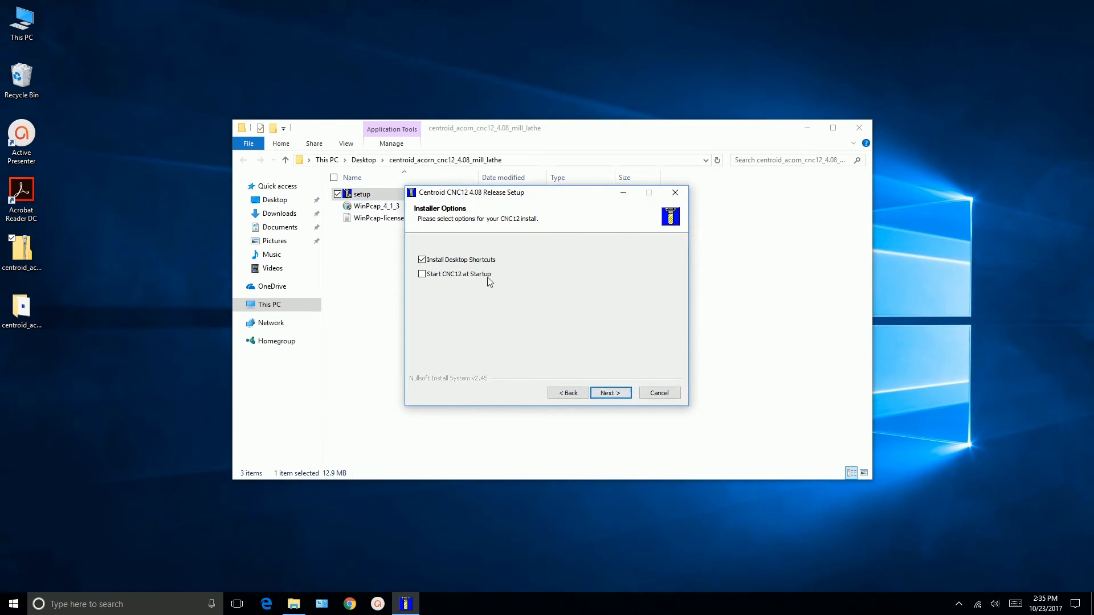
click(605, 392)
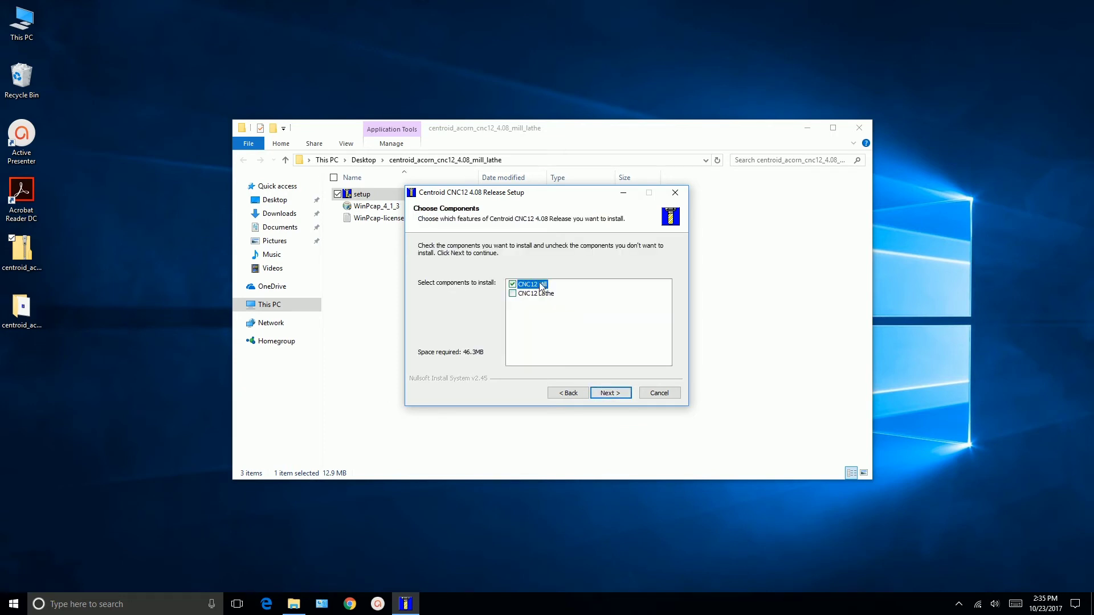
click(605, 395)
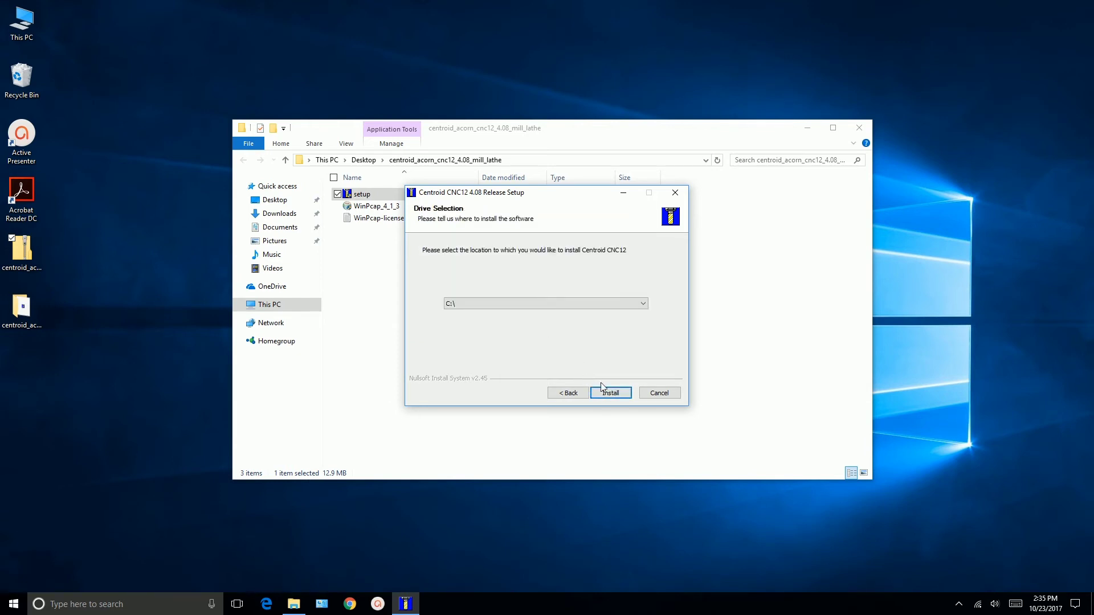
click(608, 392)
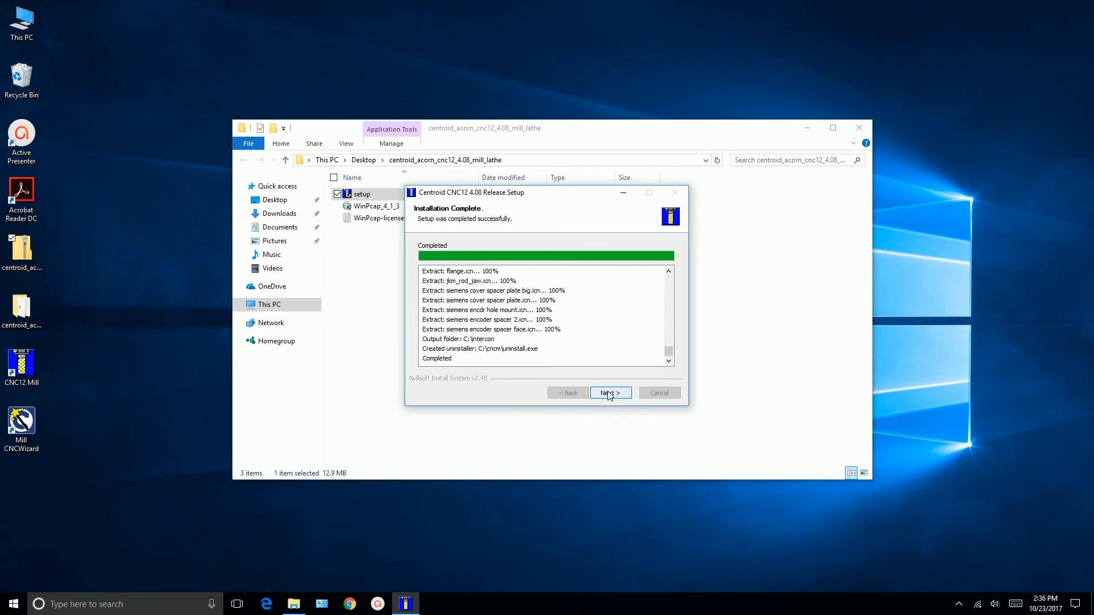
click(609, 393)
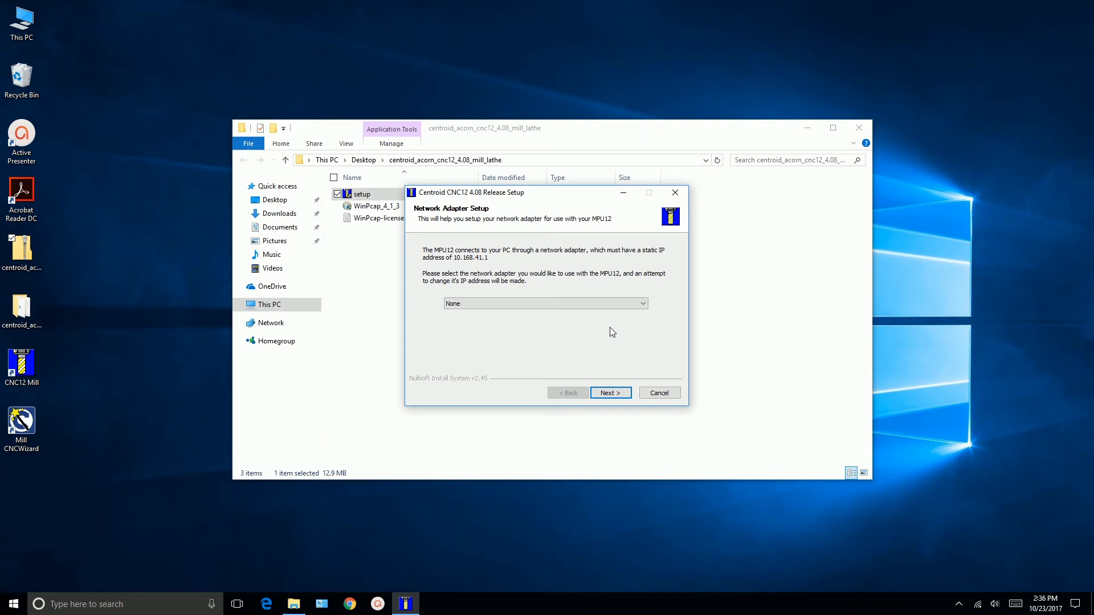
Set Local Area Connection to 10.168.41.1 for the controller, finish setup, and close Explorer.
click(642, 305)
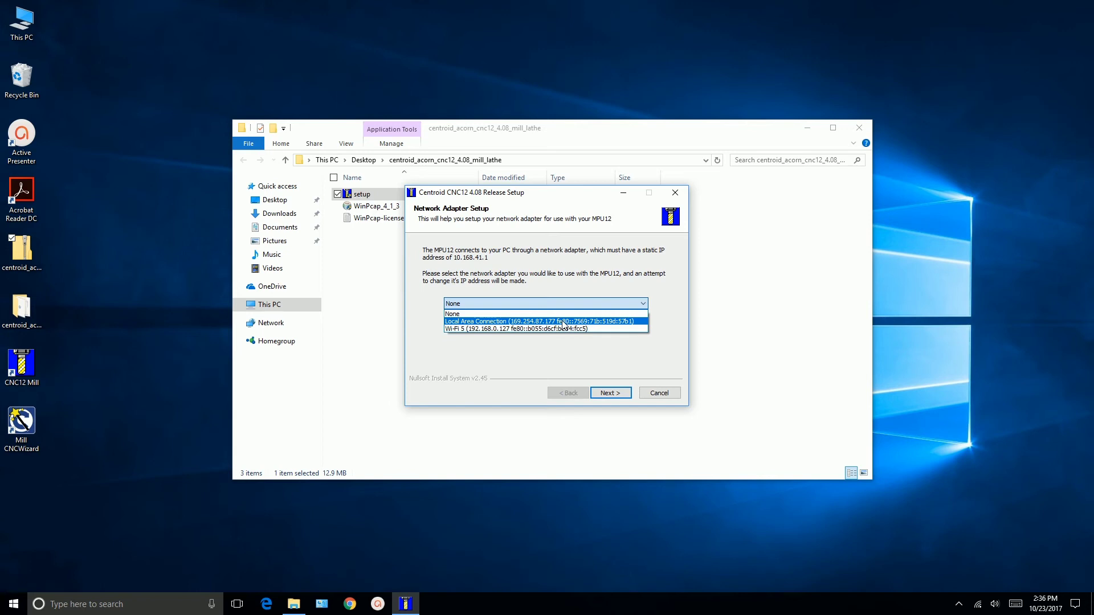
click(563, 322)
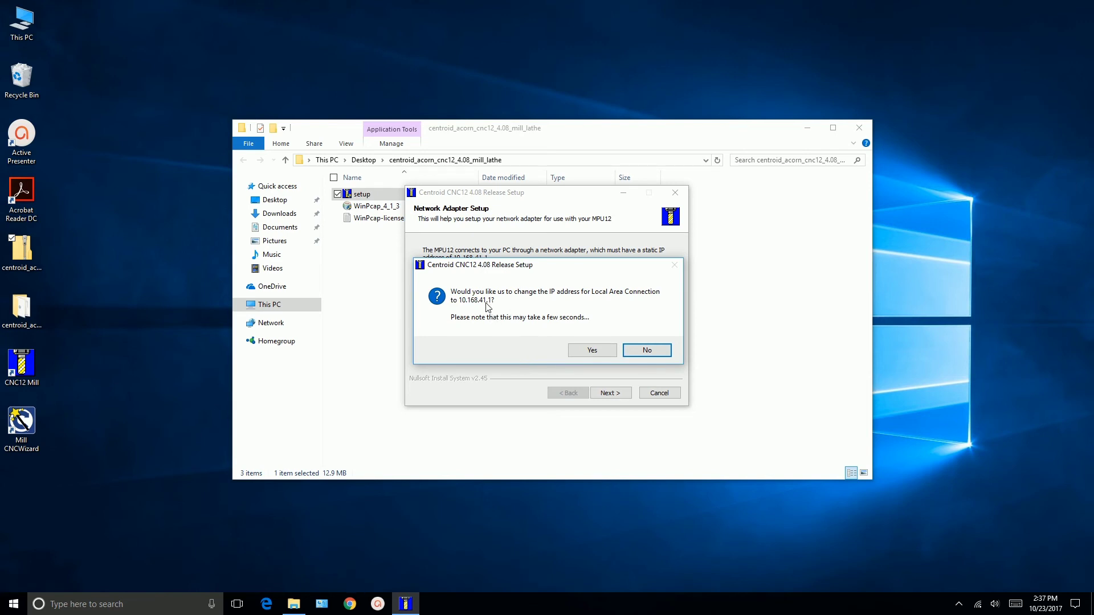
click(597, 350)
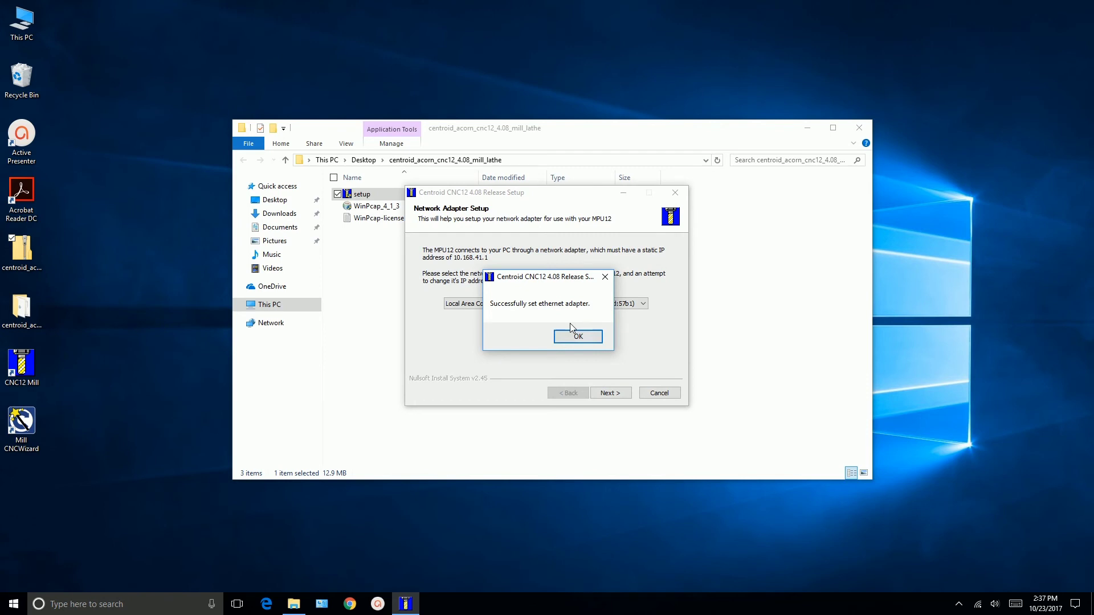
click(578, 336)
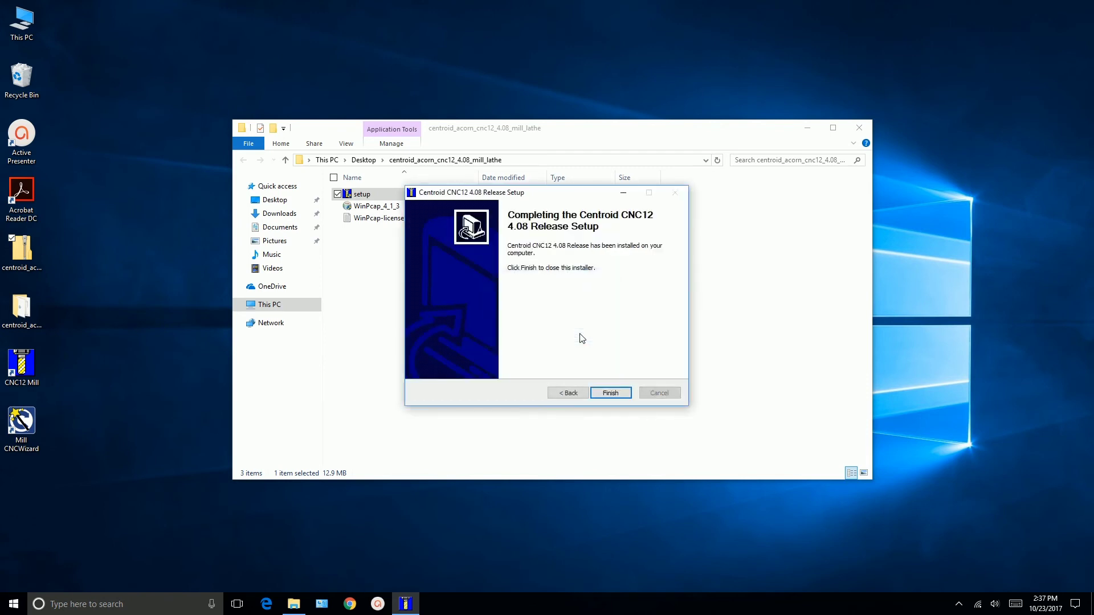
click(608, 395)
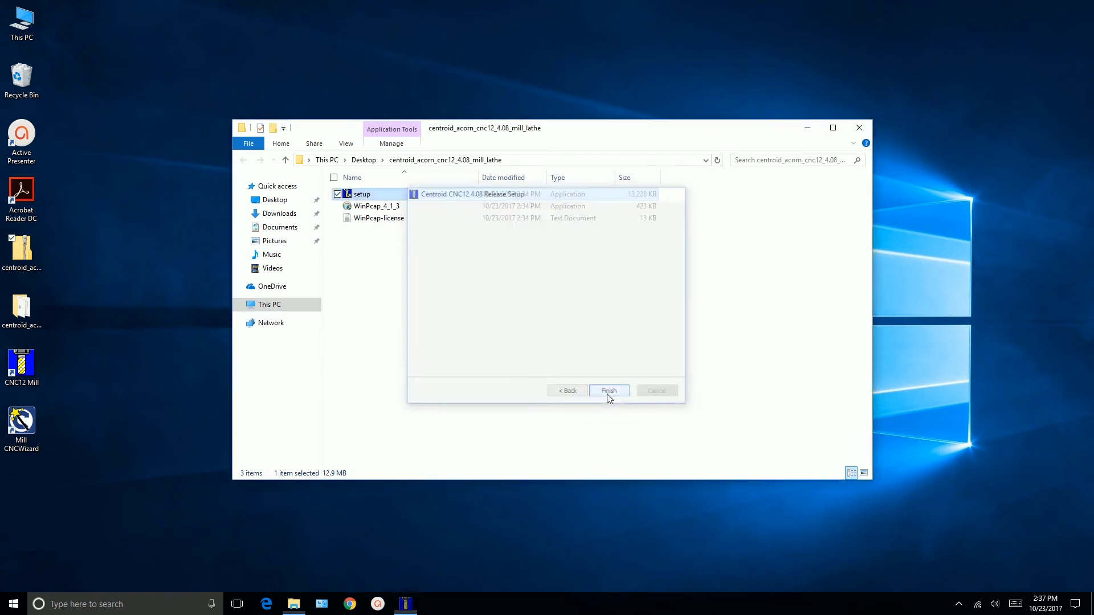
click(858, 130)
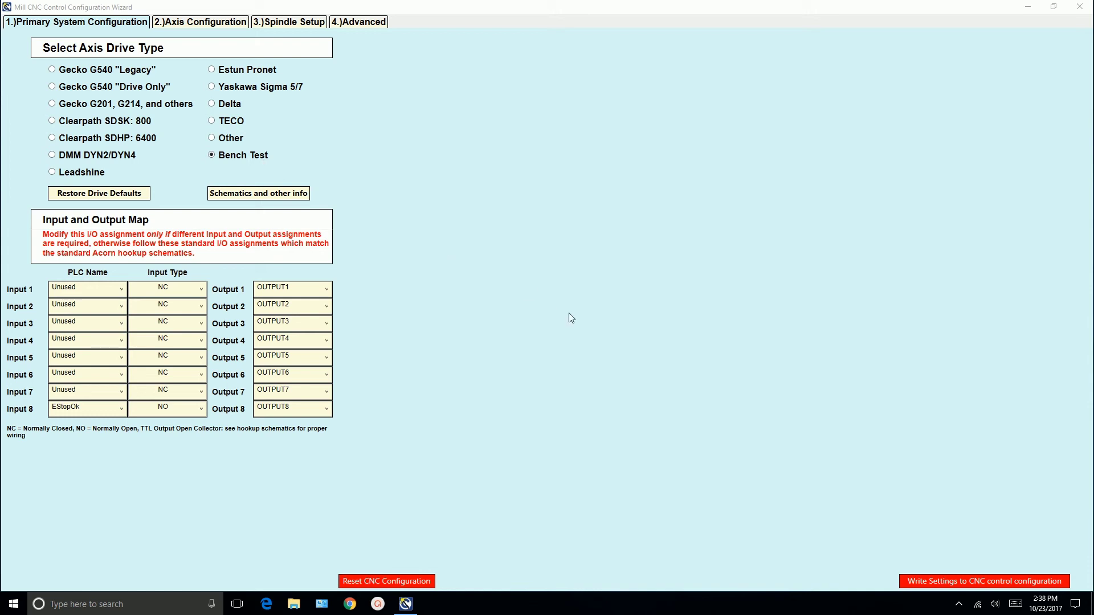
Write the Bench Test settings to the CNC control configuration and close the wizard.
click(925, 580)
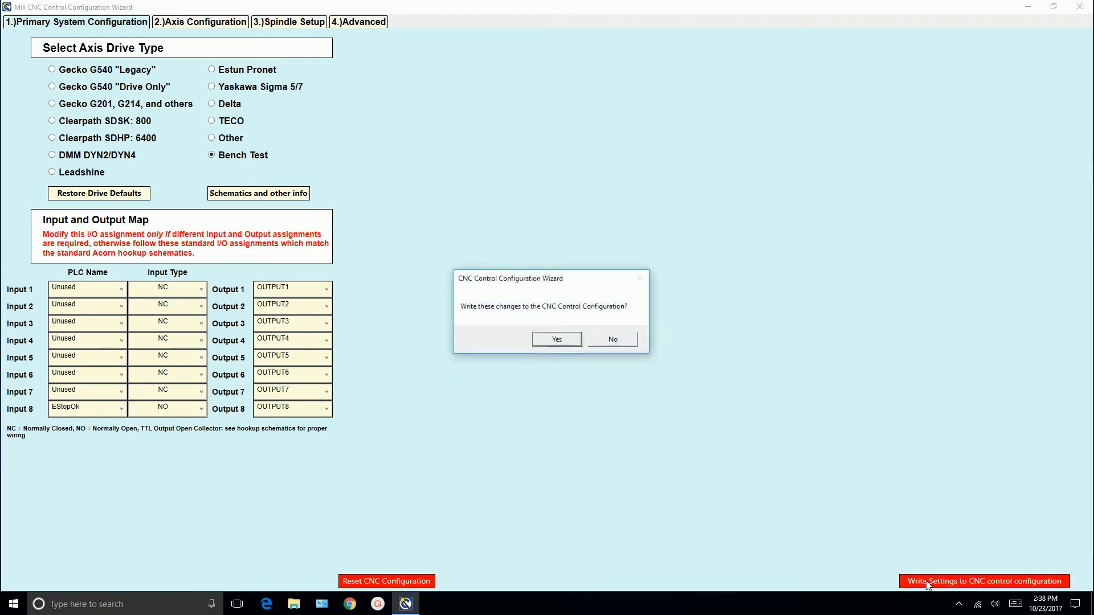
click(557, 340)
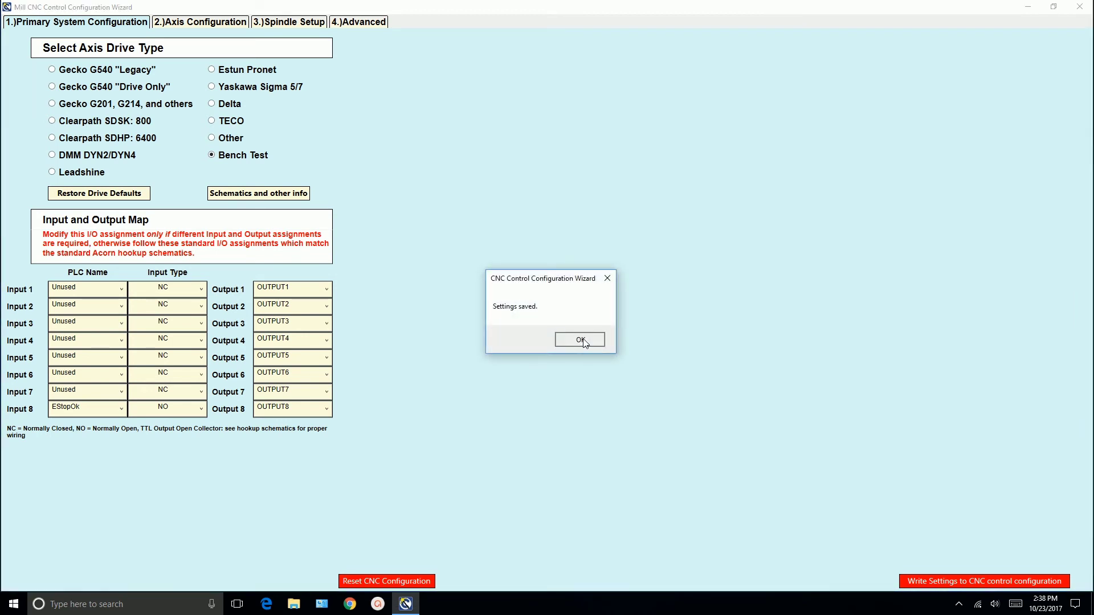
click(579, 340)
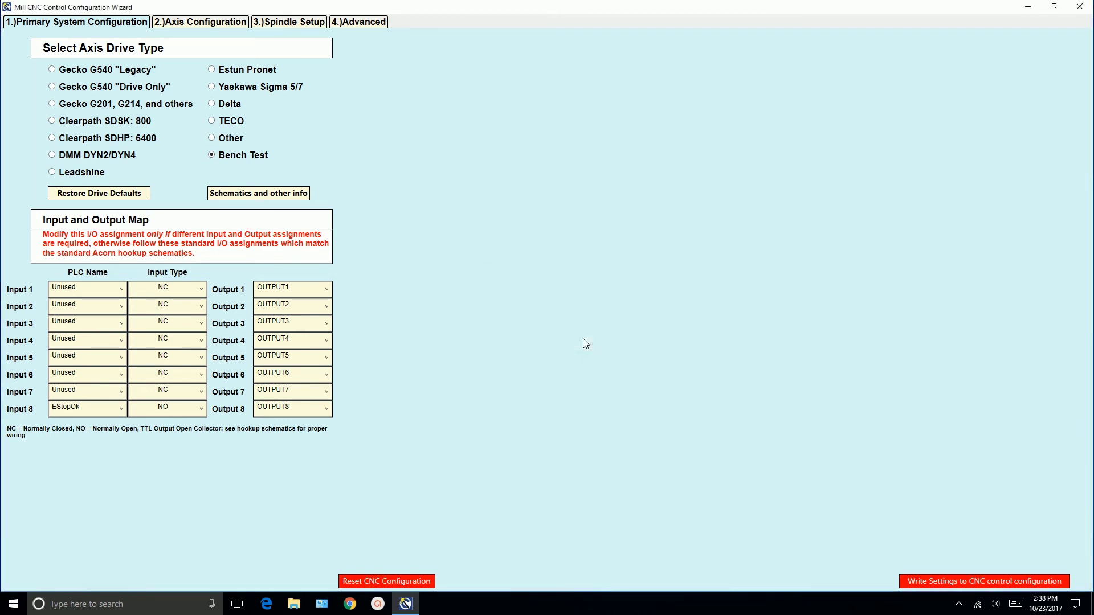
click(1080, 7)
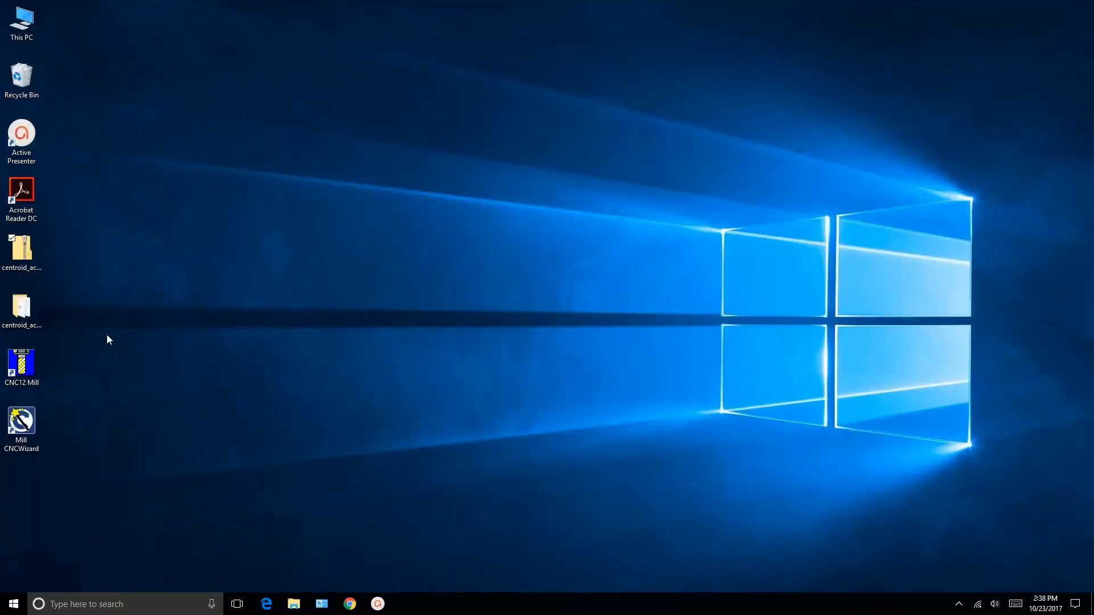
Launch CNC12 Mill from its desktop shortcut and trip a control reset.
click(26, 357)
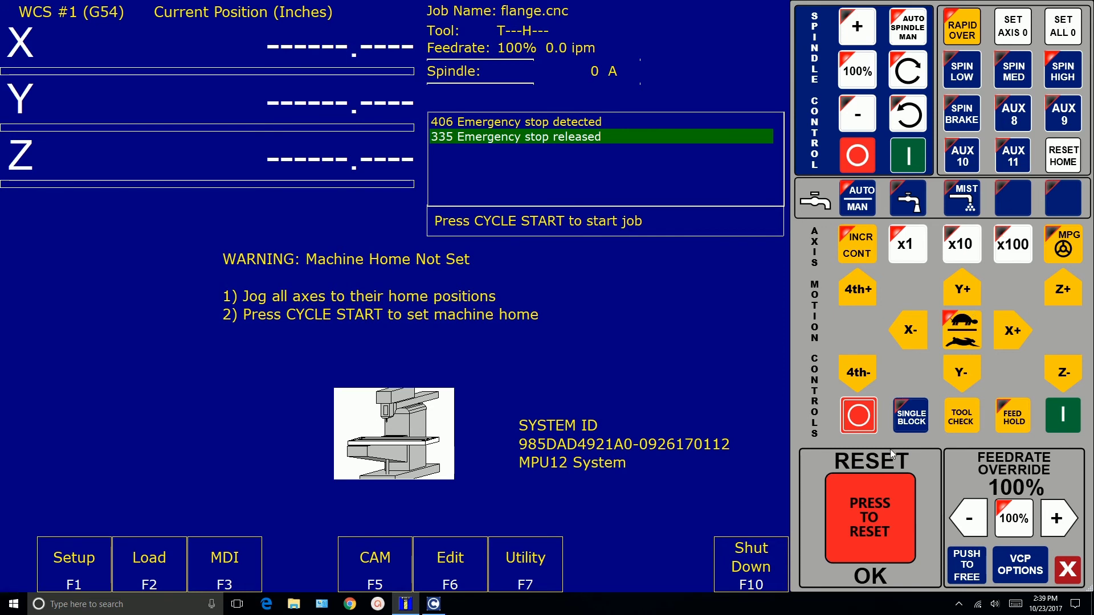
click(869, 508)
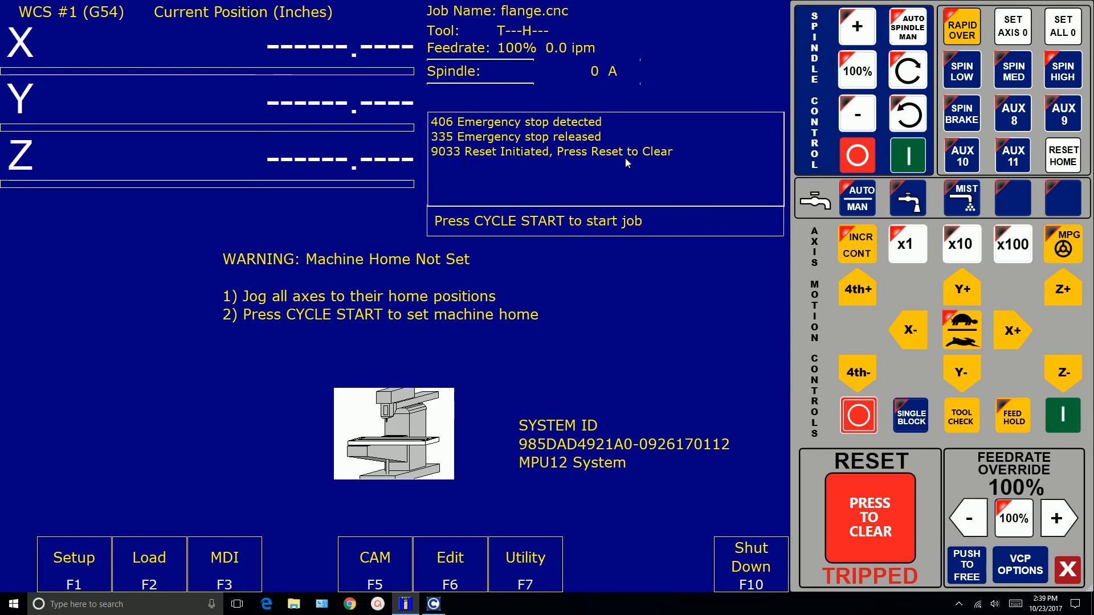
Clear the reset to 4032 Reset Cleared and set machine home at the current position.
click(867, 502)
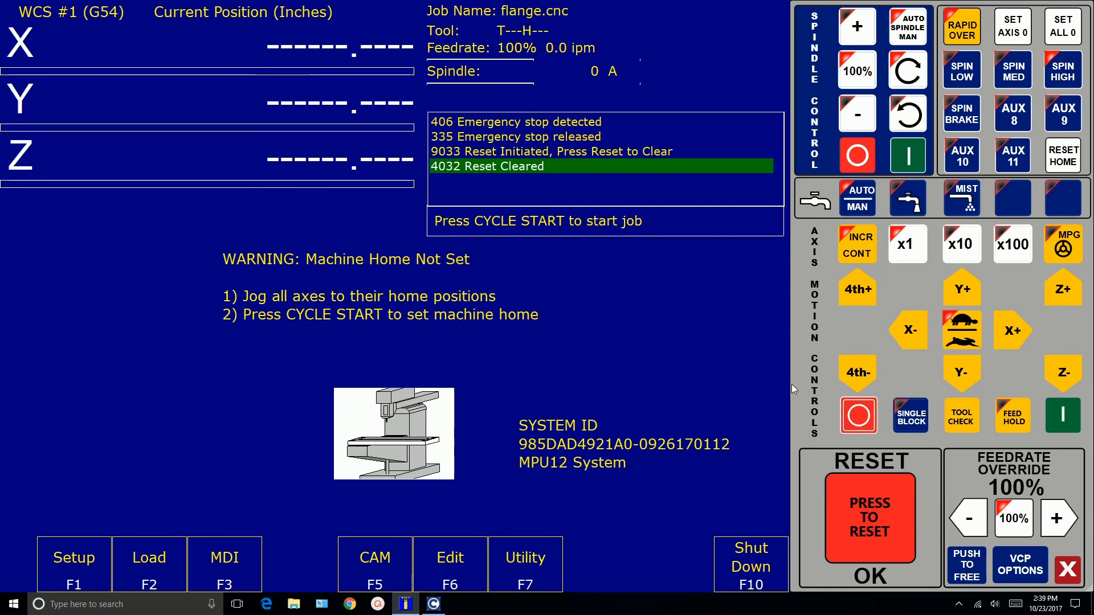
click(1061, 421)
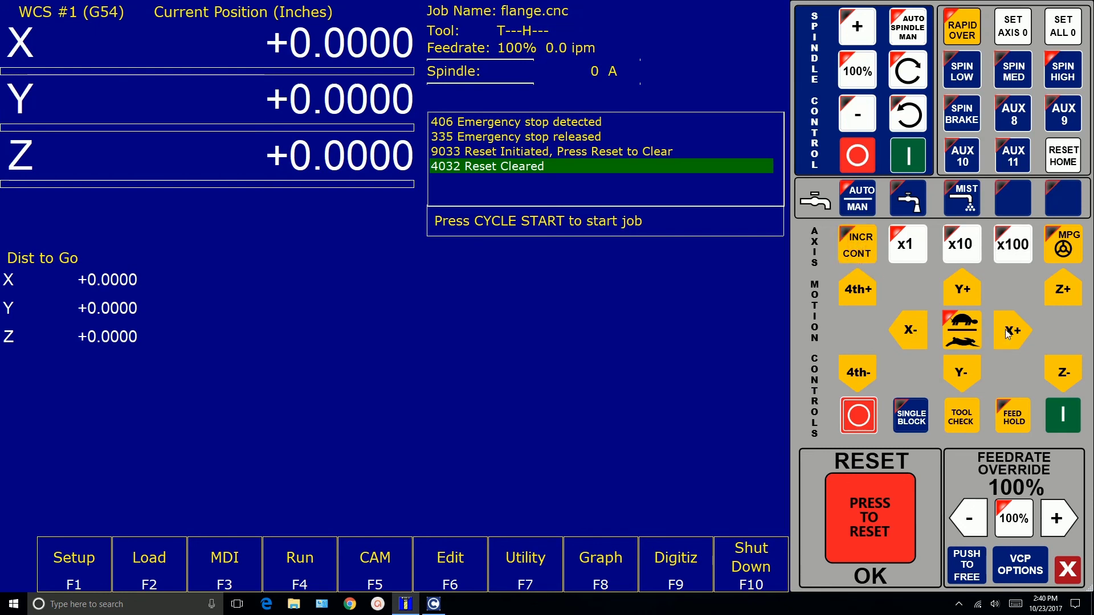
Jog X, Y and Z in both directions, ending at X +0.9390, Y +0.1070, Z -0.0570.
drag(1007, 334, 1003, 338)
drag(909, 329, 909, 328)
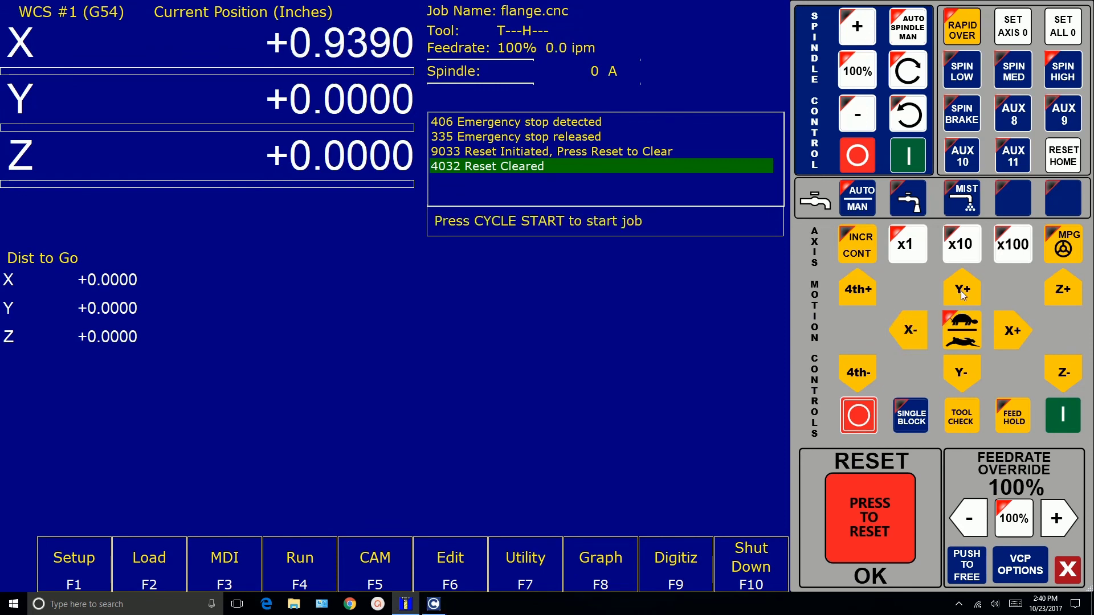
drag(963, 292, 963, 292)
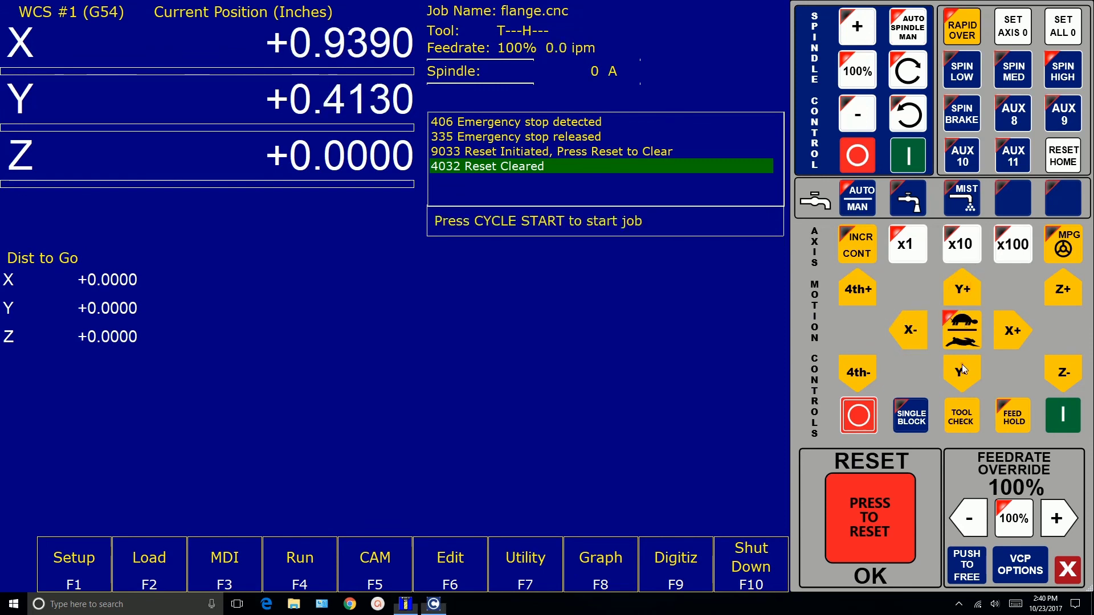
drag(961, 370, 961, 370)
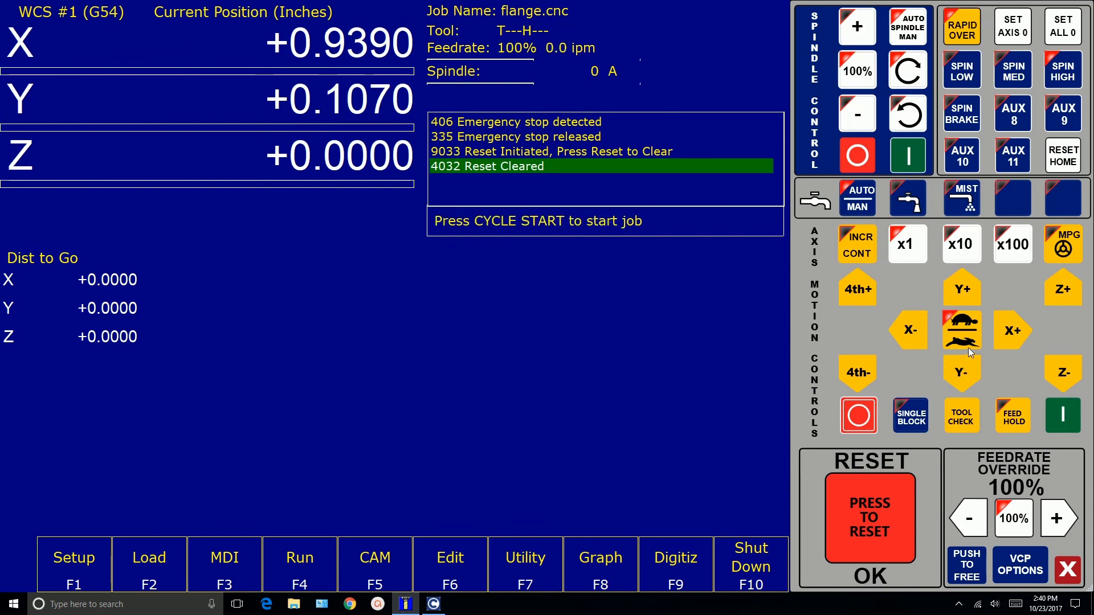
drag(1072, 291, 1072, 291)
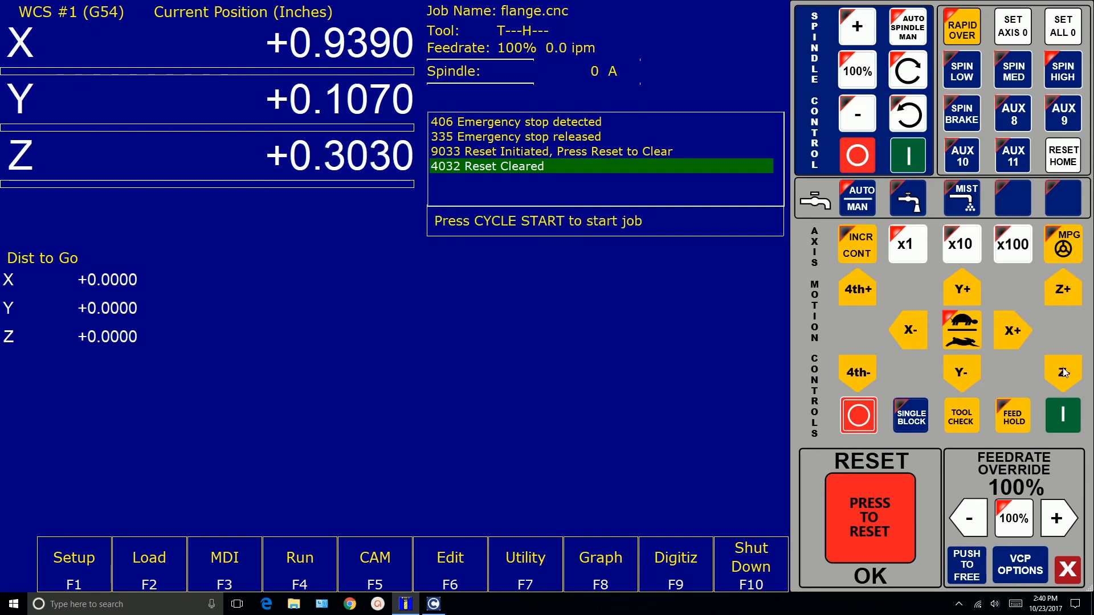
drag(1064, 374, 1065, 373)
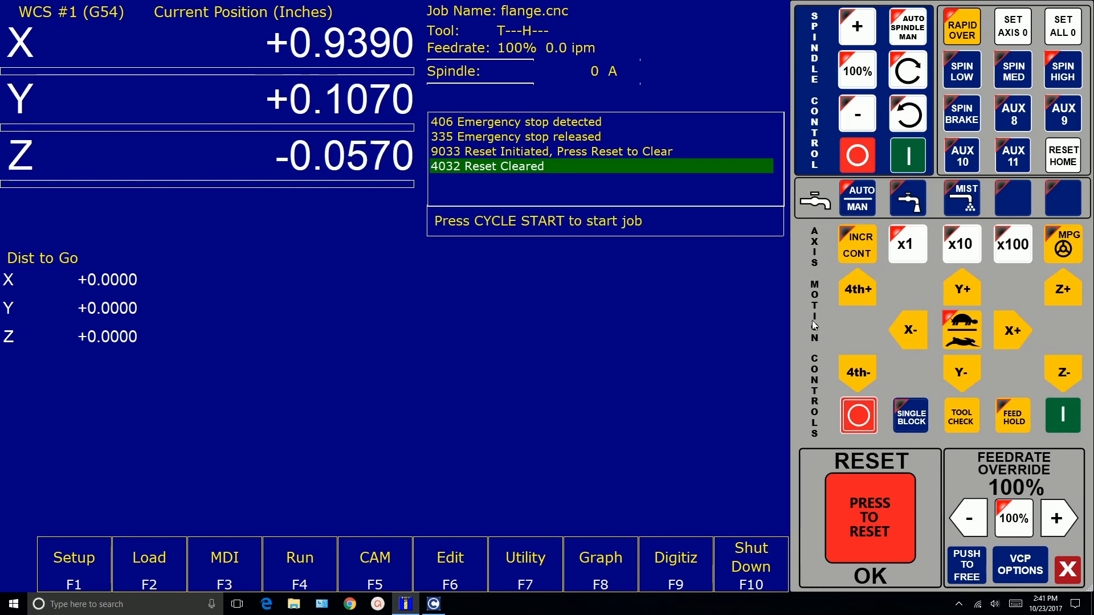